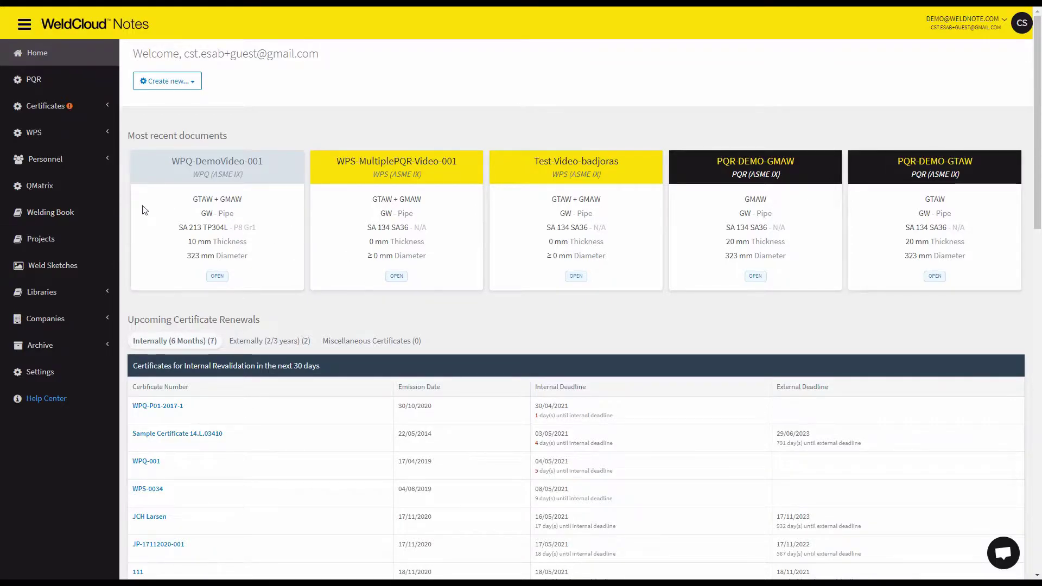
- Go to the welding books list and start a new welding book
left_click(100, 215)
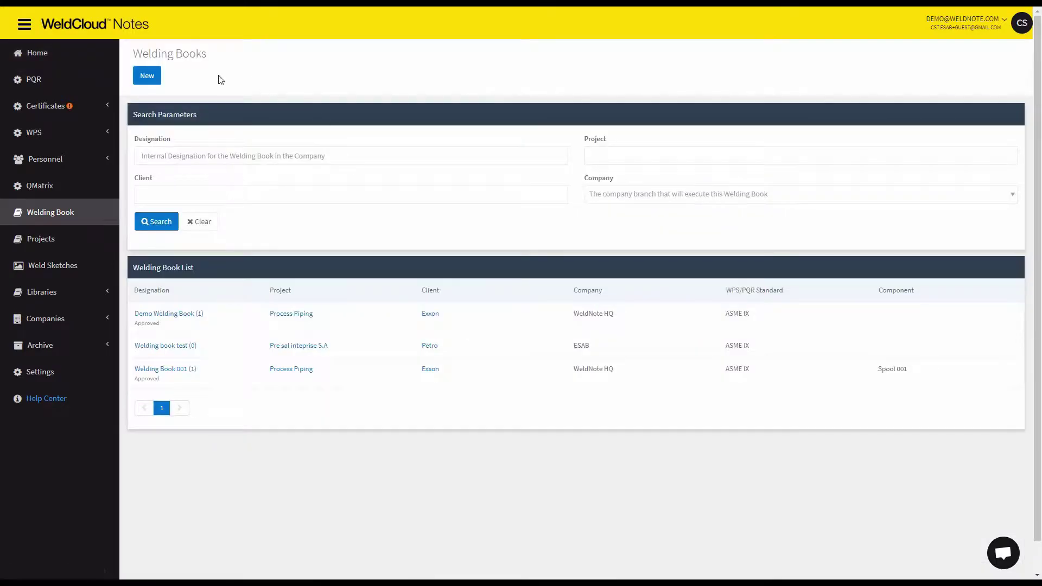
left_click(155, 80)
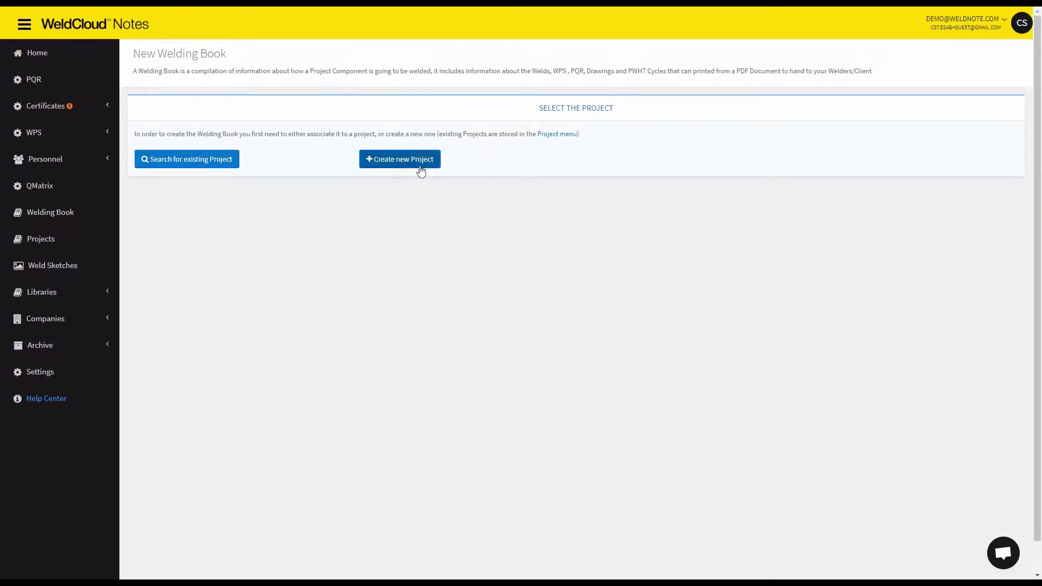
- Choose existing project WN-001 and component Spool 1 for the welding book
left_click(207, 166)
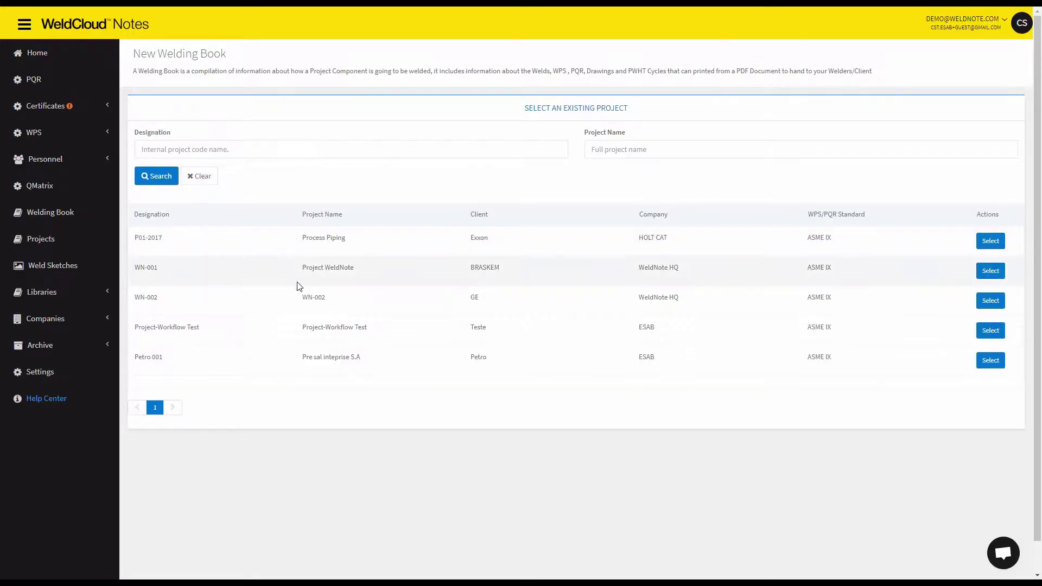
left_click(991, 270)
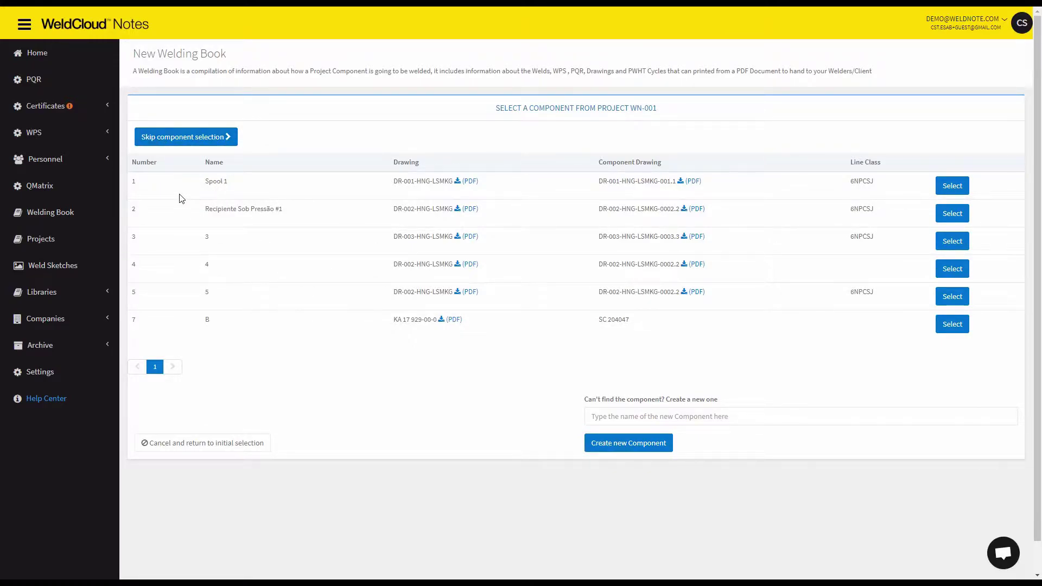
left_click(954, 192)
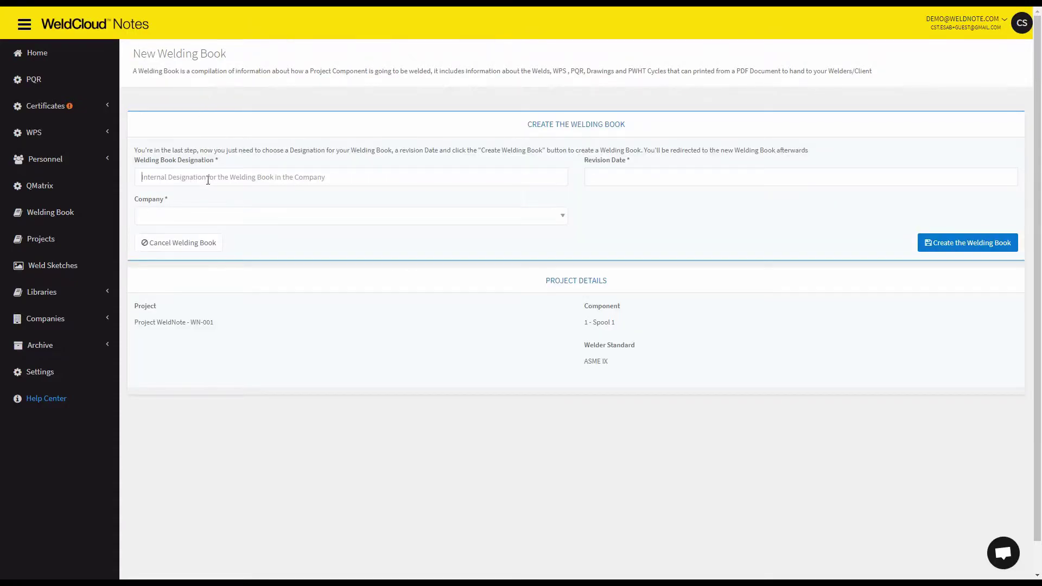
- Enter designation WB-DemoVideo-001, company ESAB and revision date 29/04/2021, then create the book
left_click(262, 183)
type("WB-DemoVideo-001")
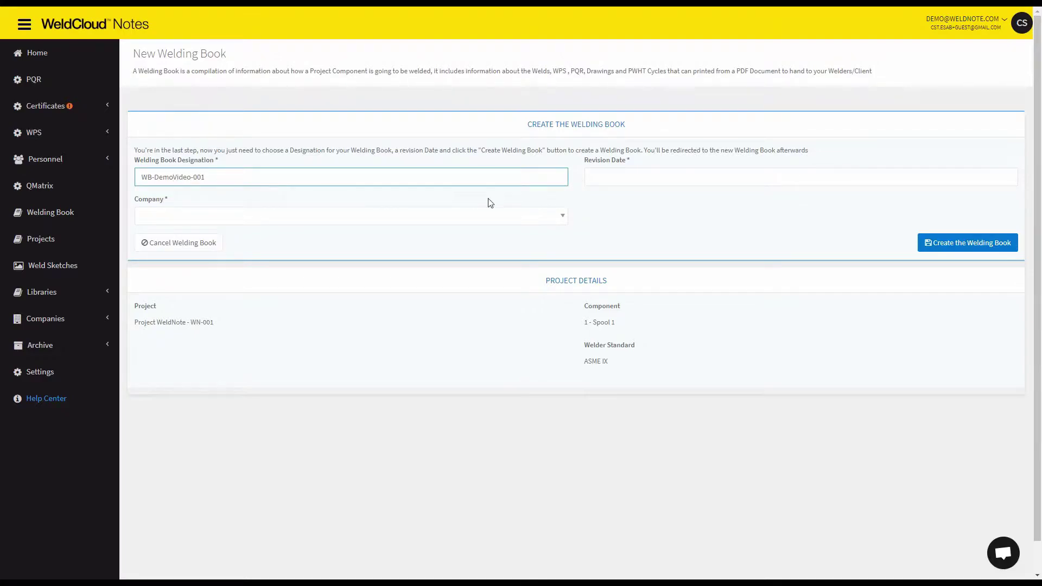
left_click(423, 216)
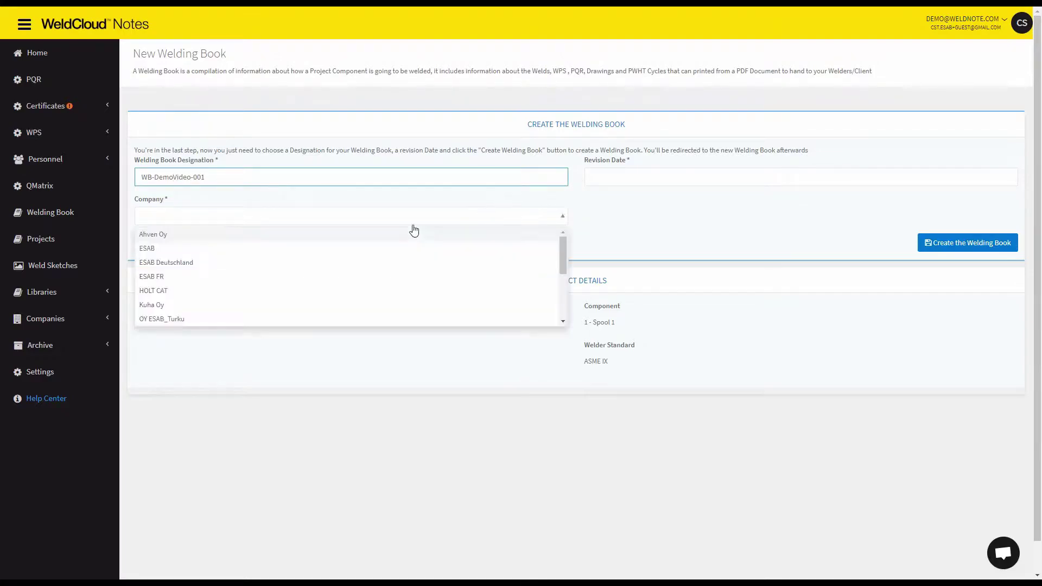
left_click(224, 250)
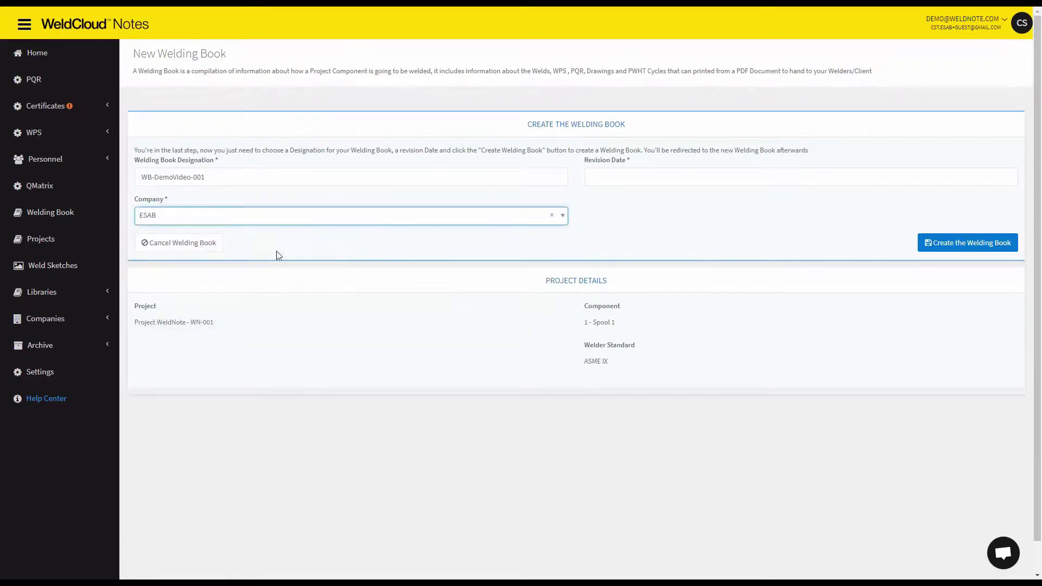
left_click(641, 185)
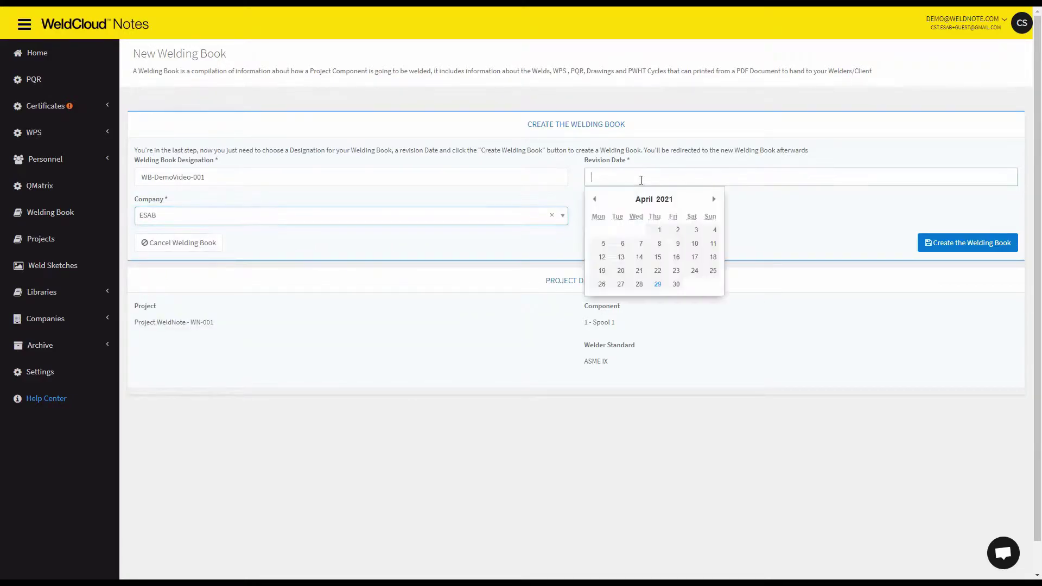
left_click(656, 285)
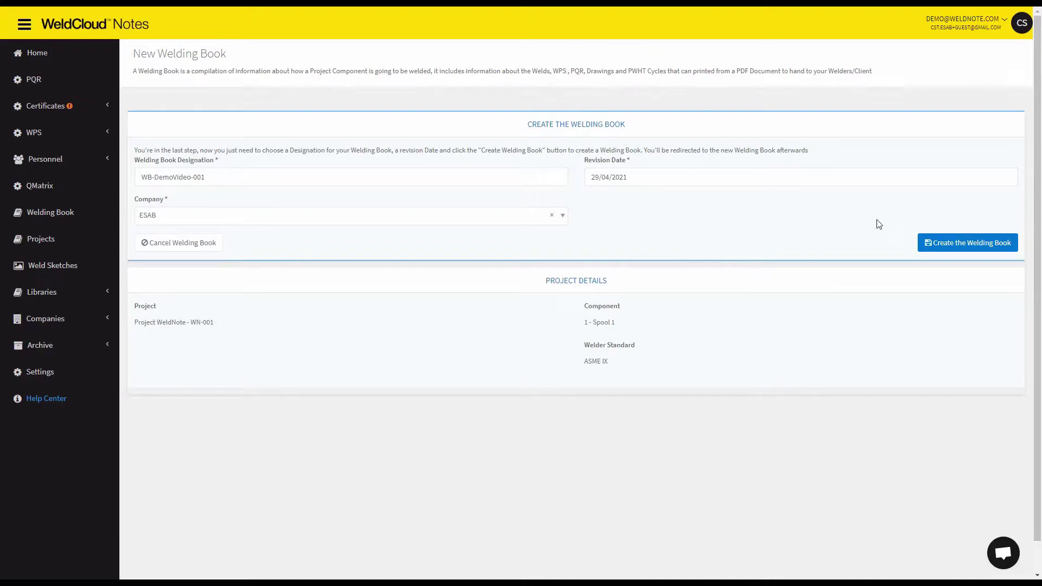
left_click(939, 240)
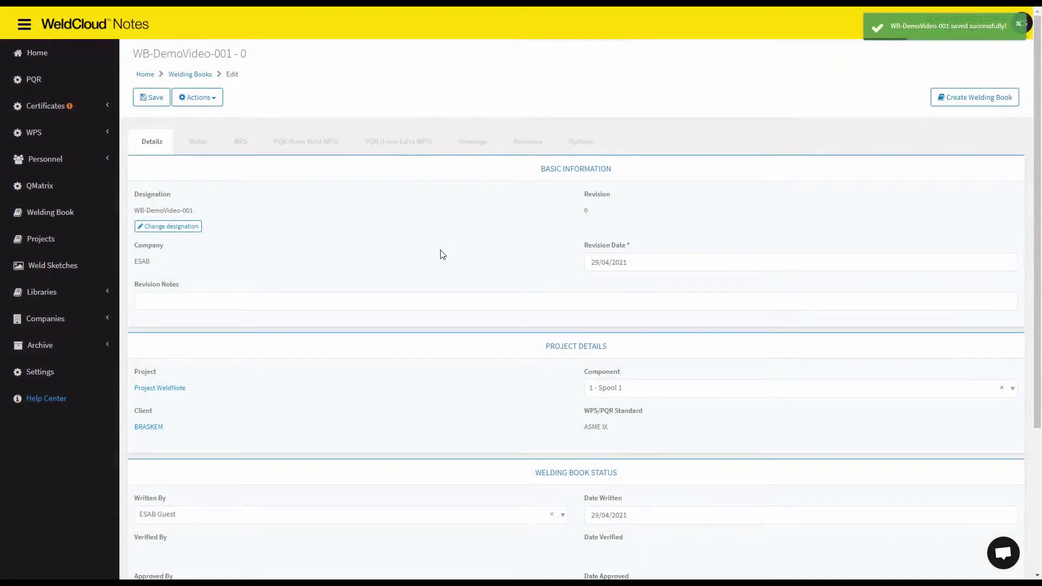
- Look over the book's details, then show its still-empty weld list
scroll(317, 244, "down", 3)
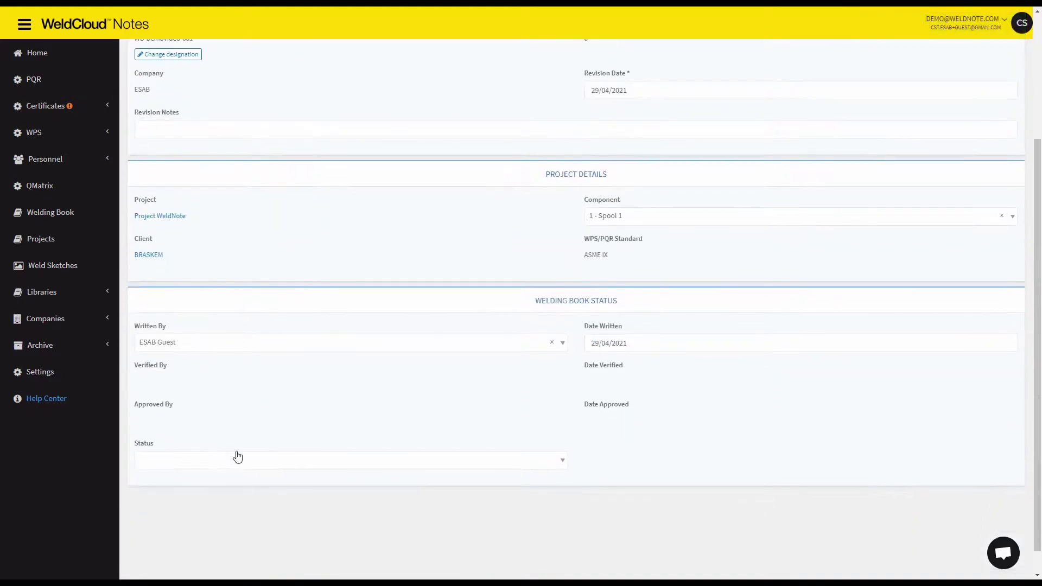
scroll(309, 401, "up", 3)
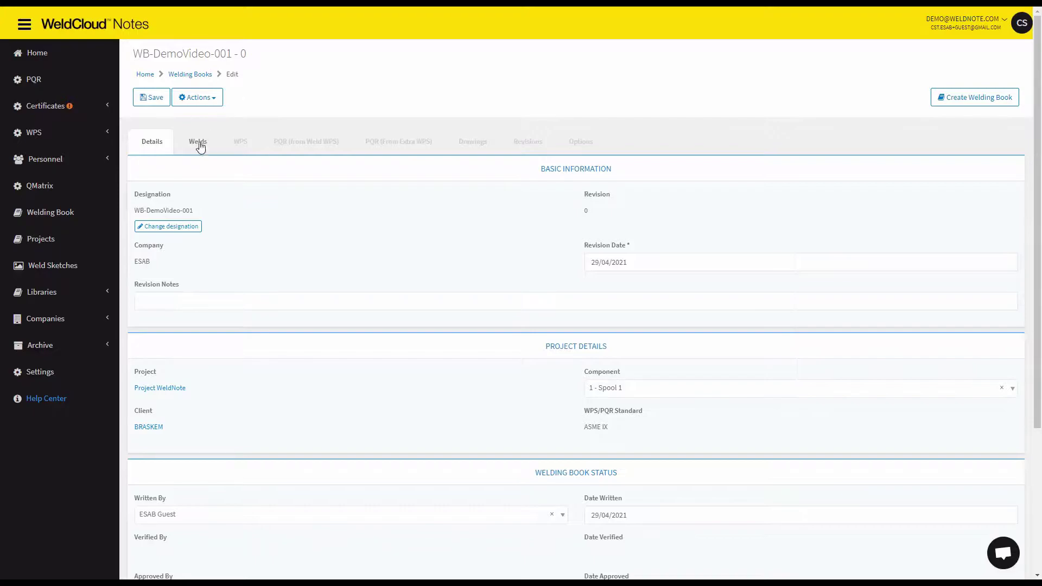
left_click(199, 142)
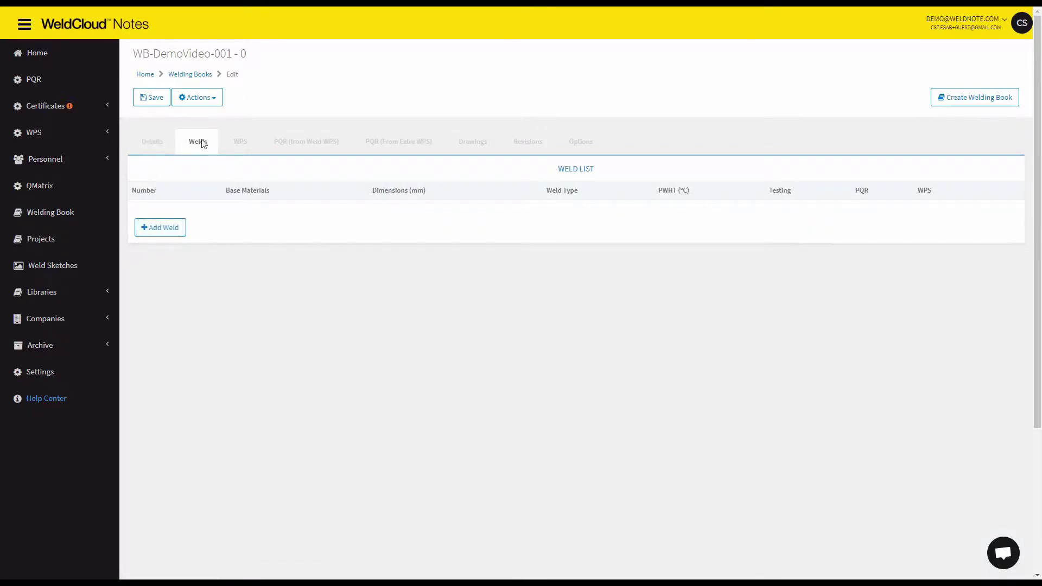
- Add weld W-001 with both base materials 10 mm thick and 323 mm diameter
left_click(161, 229)
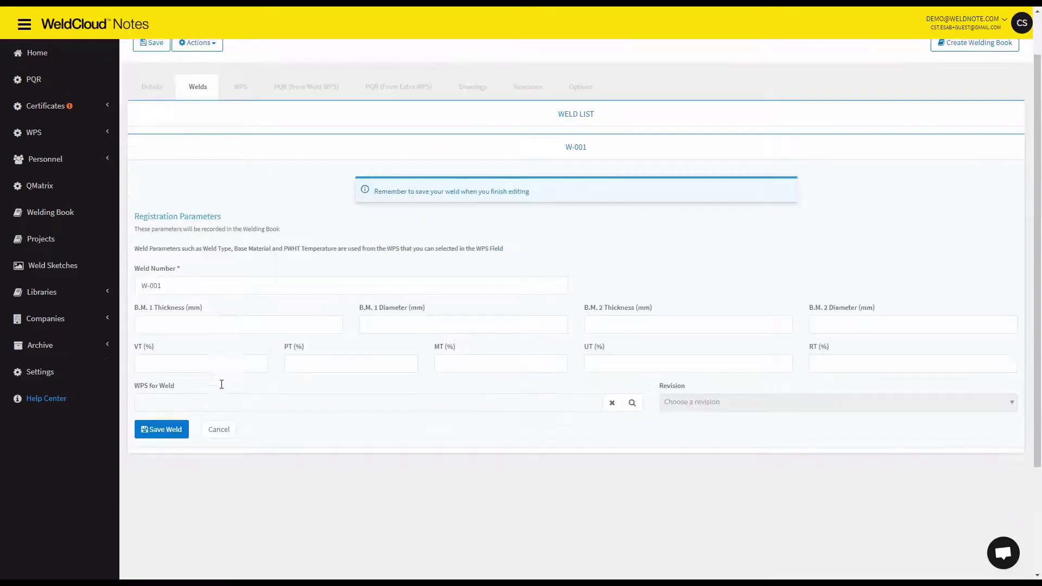
scroll(228, 374, "down", 2)
left_click(249, 286)
type("10")
key("Tab")
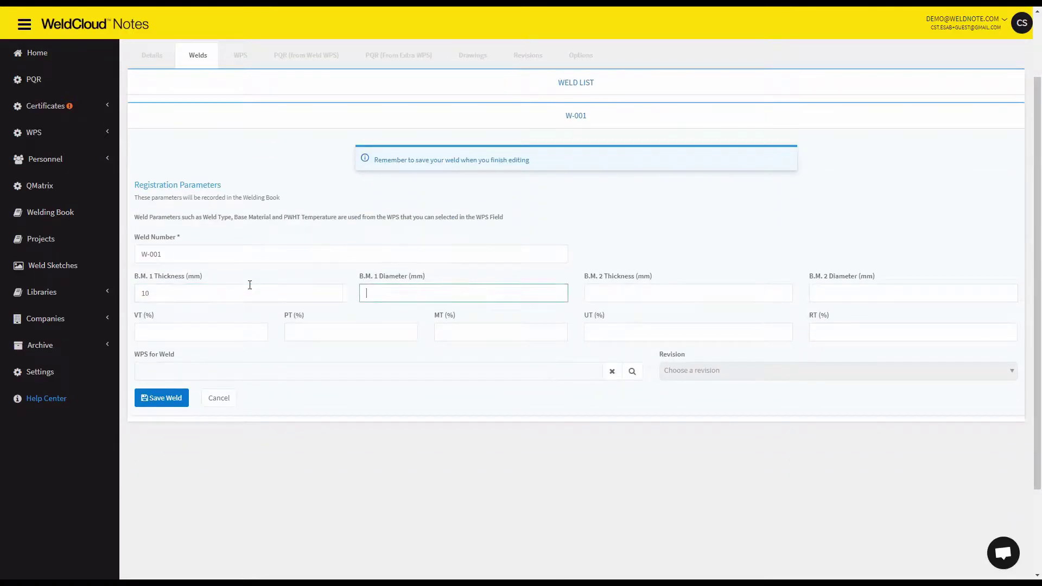
type("323")
key("Tab")
type("10")
key("Tab")
type("323")
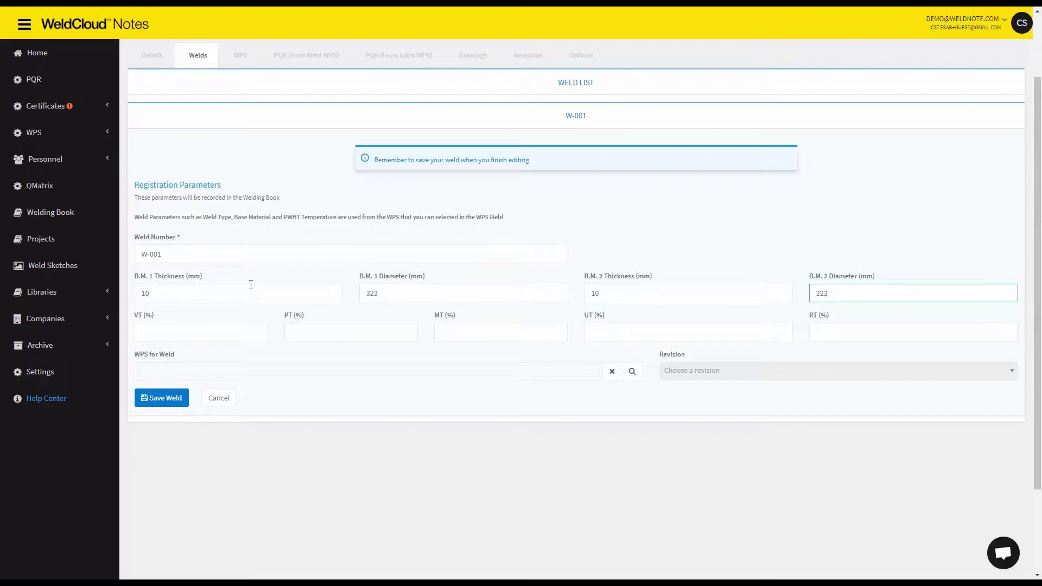
- Set inspection to VT 100%, PT 50%, MT 25% and start a WPS search
left_click(244, 329)
type("1")
type("50")
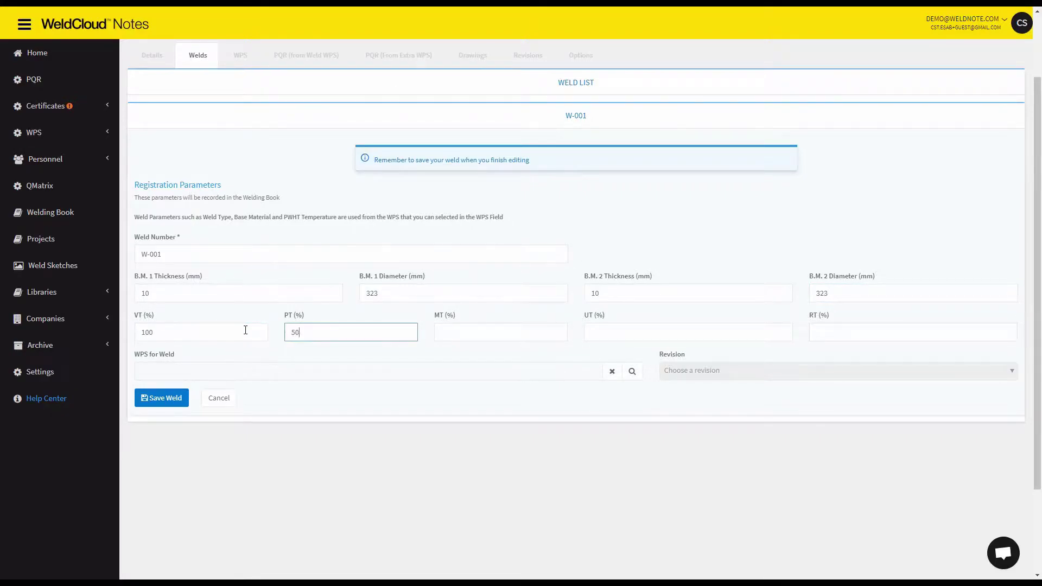
key("Tab")
type("23")
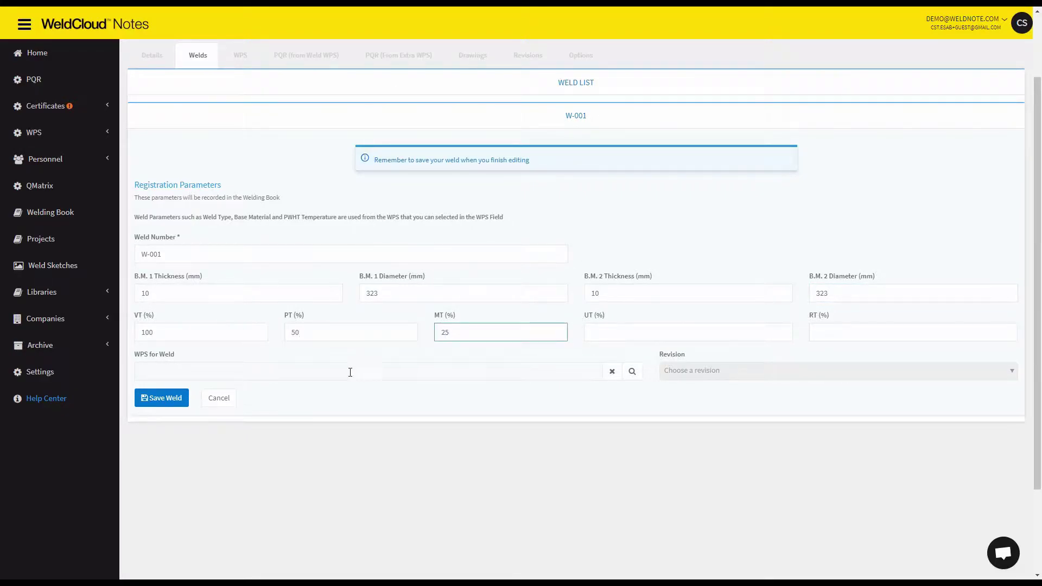
left_click(410, 398)
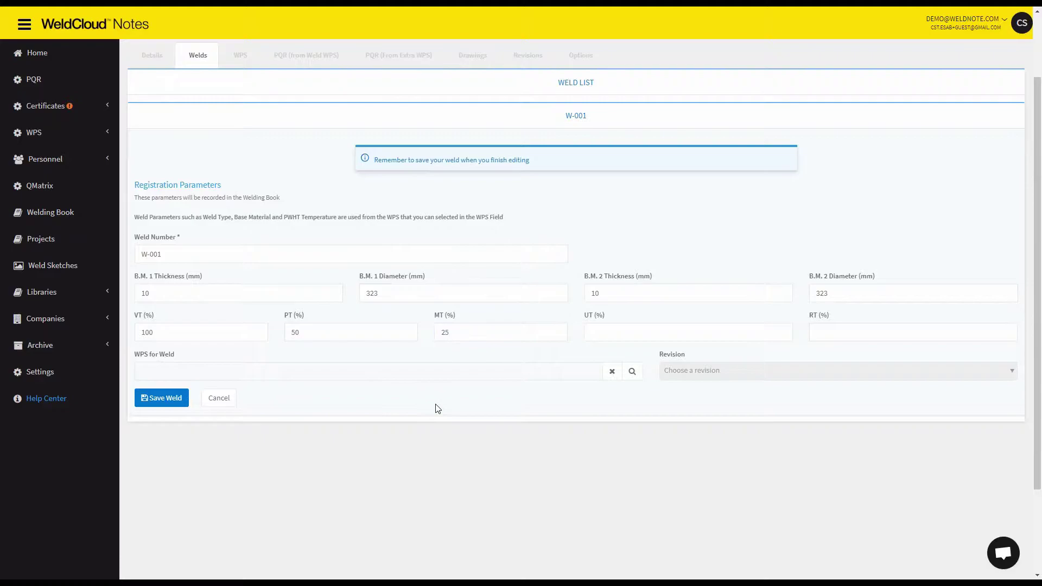
left_click(632, 374)
- Set the first welding process to GTAW and weld type to GW - Groove Weld
scroll(512, 323, "down", 5)
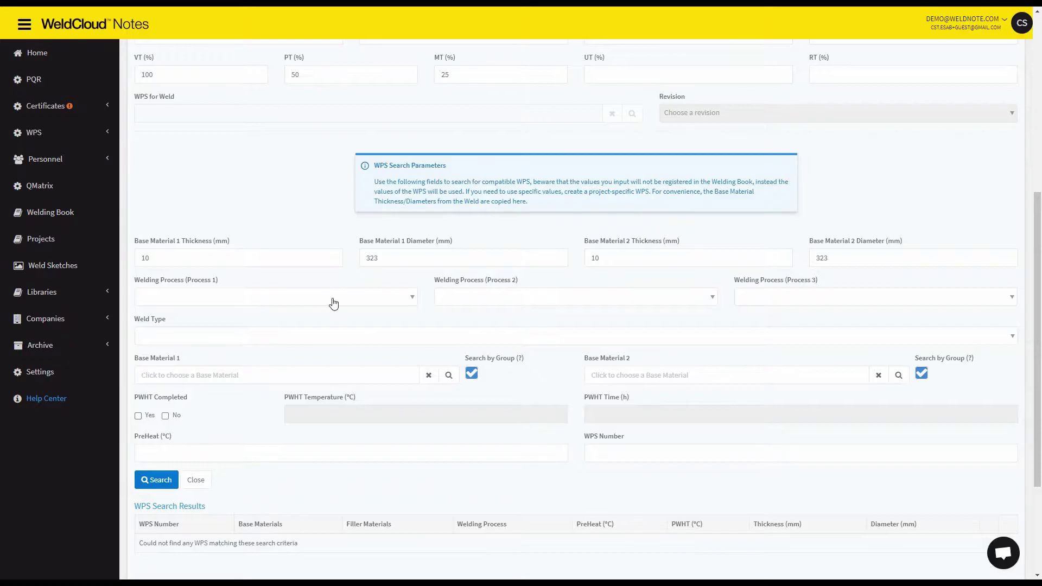
left_click(333, 301)
left_click(217, 336)
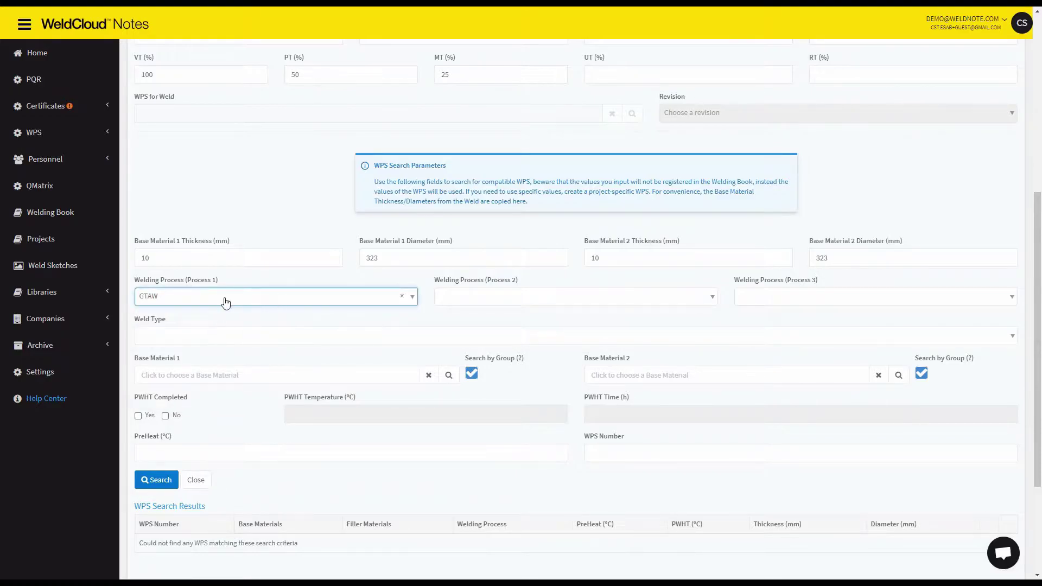
left_click(169, 335)
left_click(171, 353)
- Choose SA 182 - F348H - P8 Gr1 as base material 1
scroll(233, 343, "down", 2)
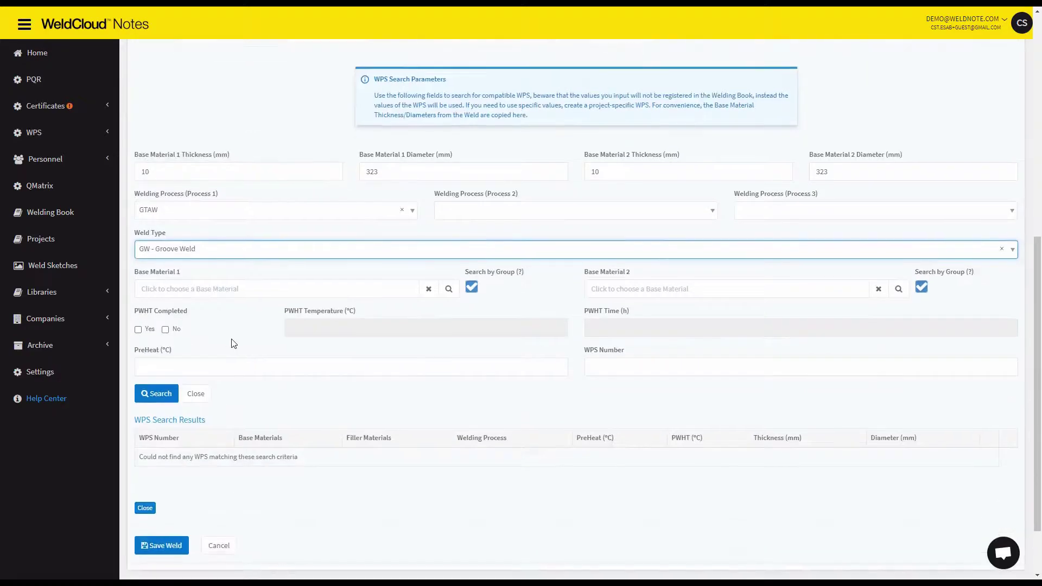
left_click(258, 290)
left_click(379, 357)
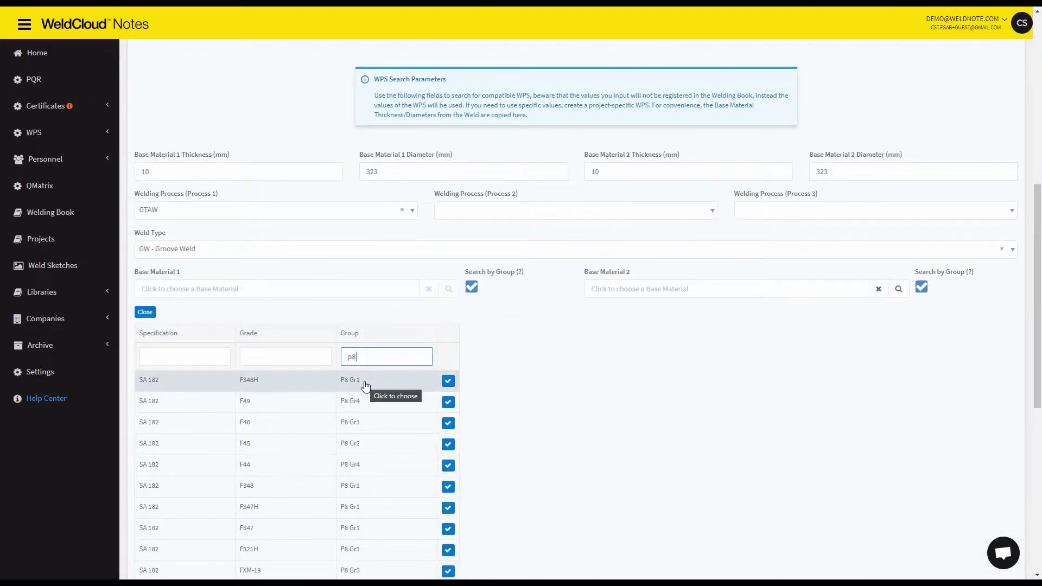
left_click(365, 386)
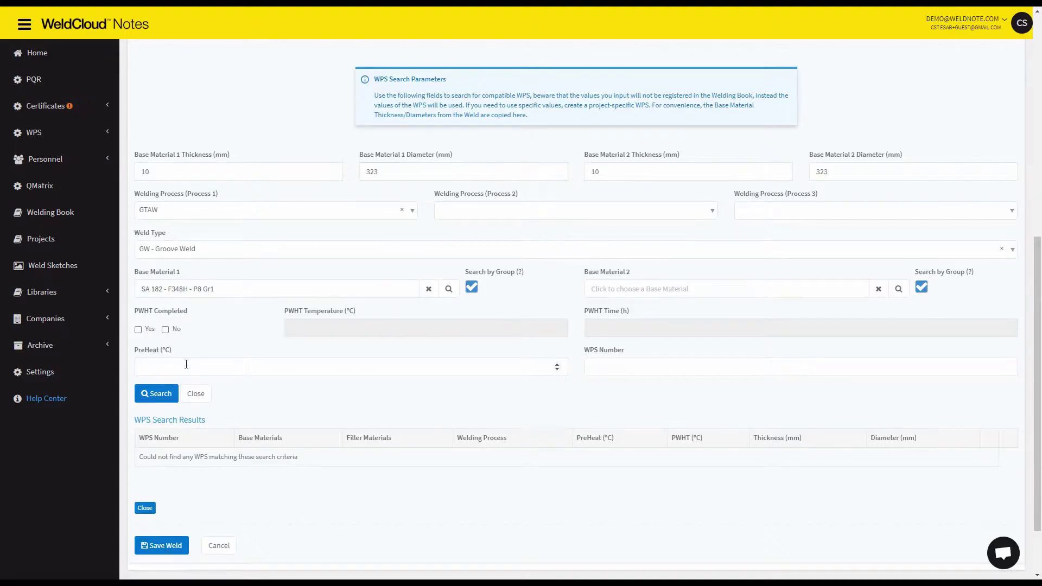
- Search matching WPSs, assign WPS-DEMO-002-1 to weld W-001, and save the weld
left_click(158, 403)
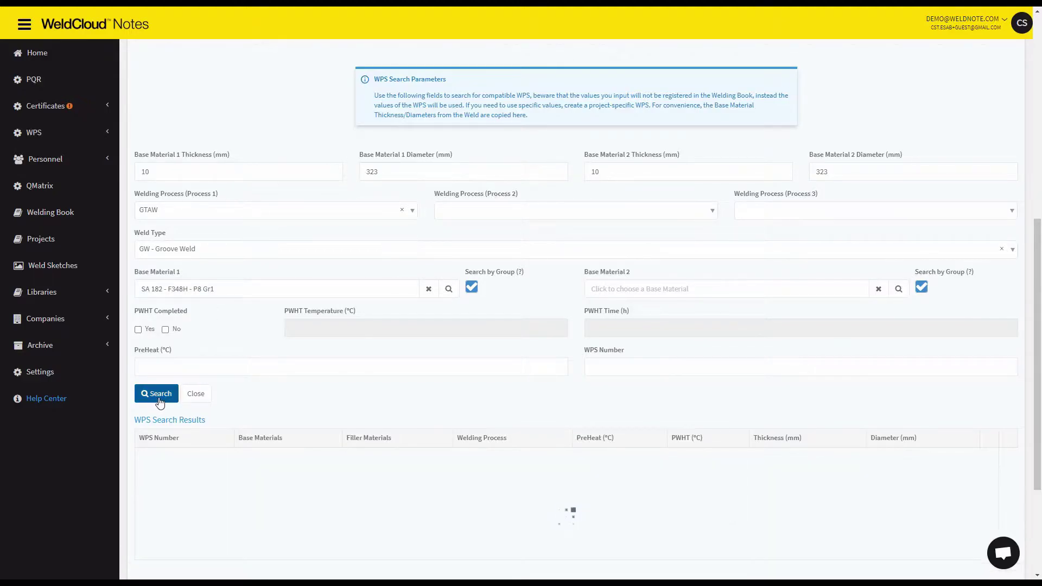
scroll(341, 368, "down", 2)
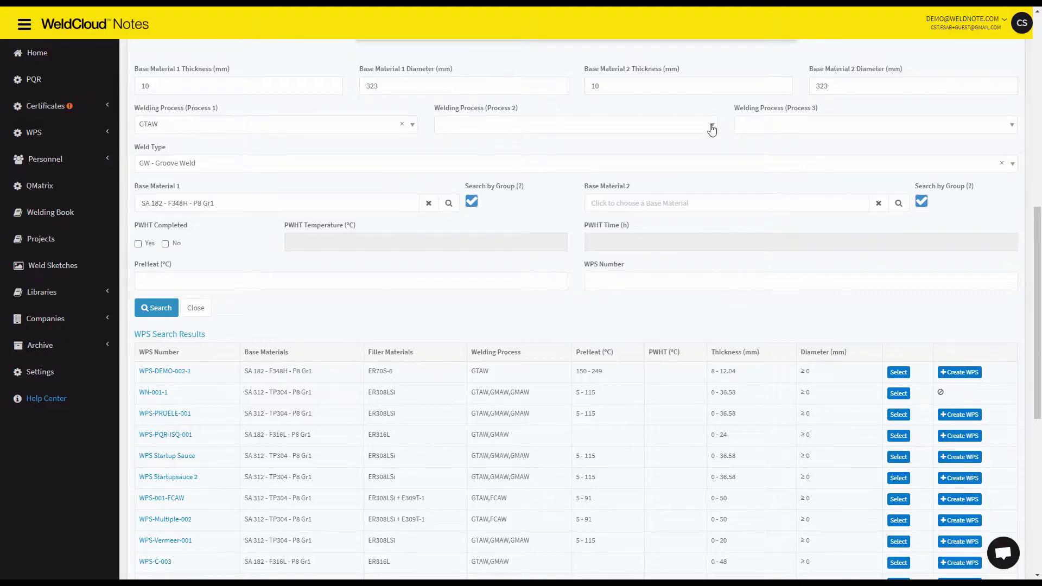
scroll(673, 342, "down", 3)
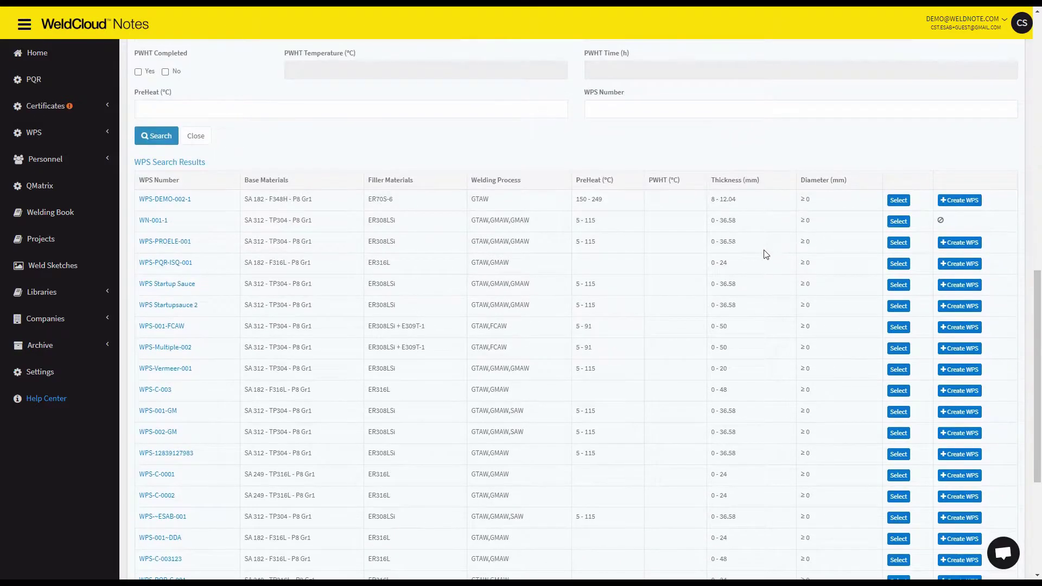
scroll(765, 255, "up", 3)
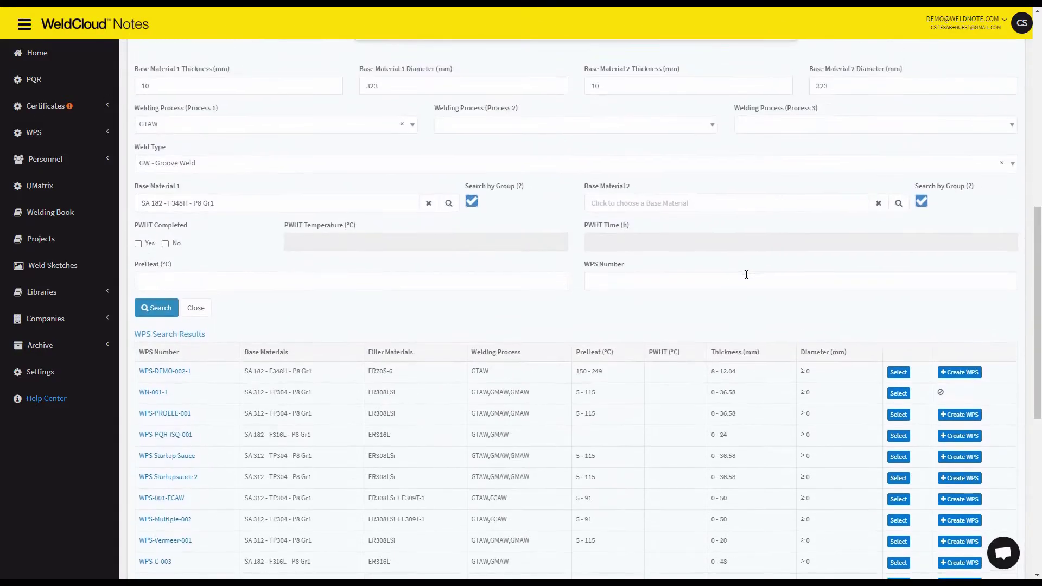
left_click(898, 373)
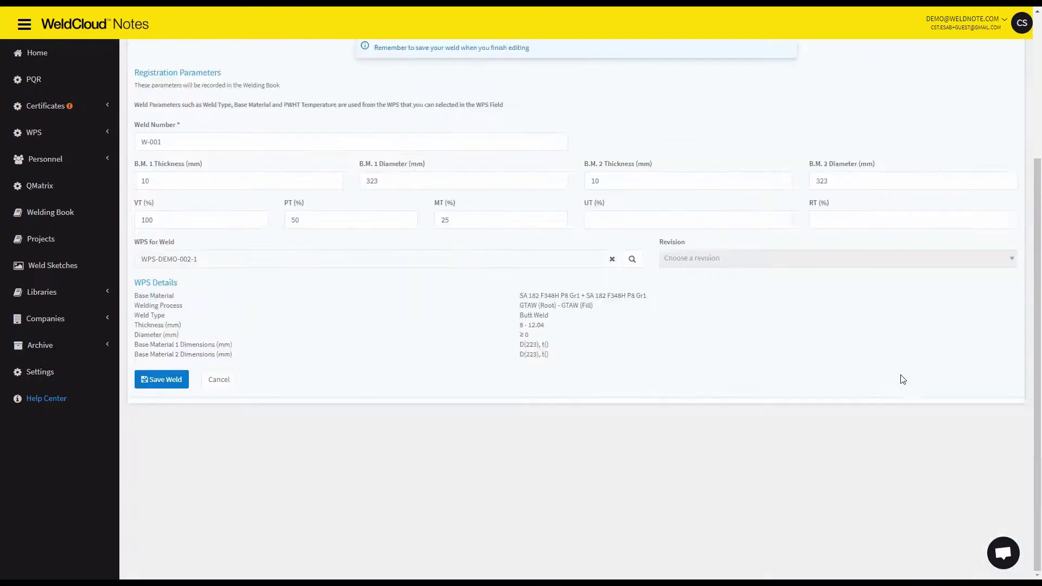
left_click(162, 379)
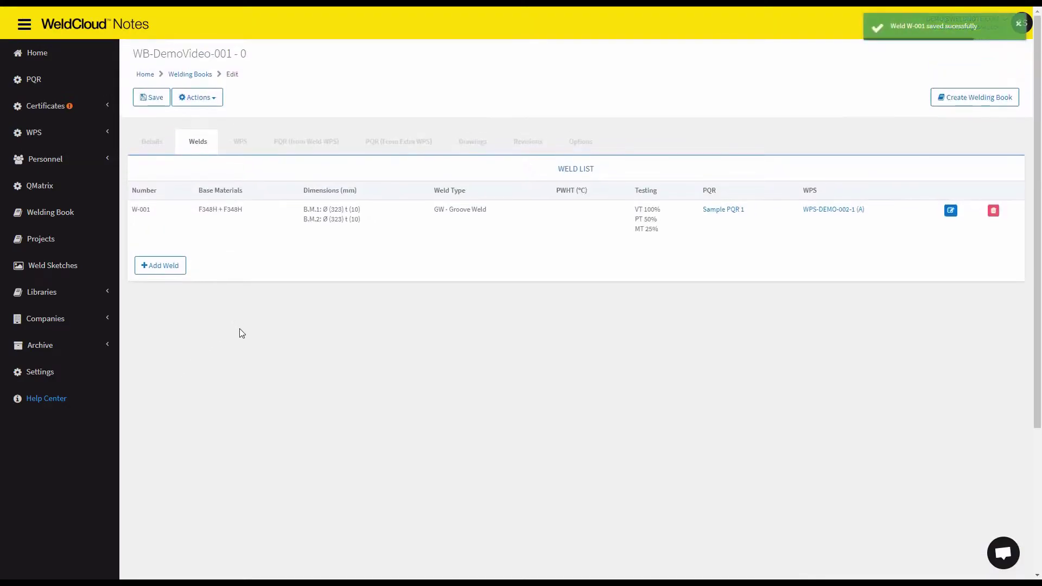
- Add weld W-002 with 12 mm thickness and 400 mm diameters for the base materials
left_click(175, 268)
left_click(239, 377)
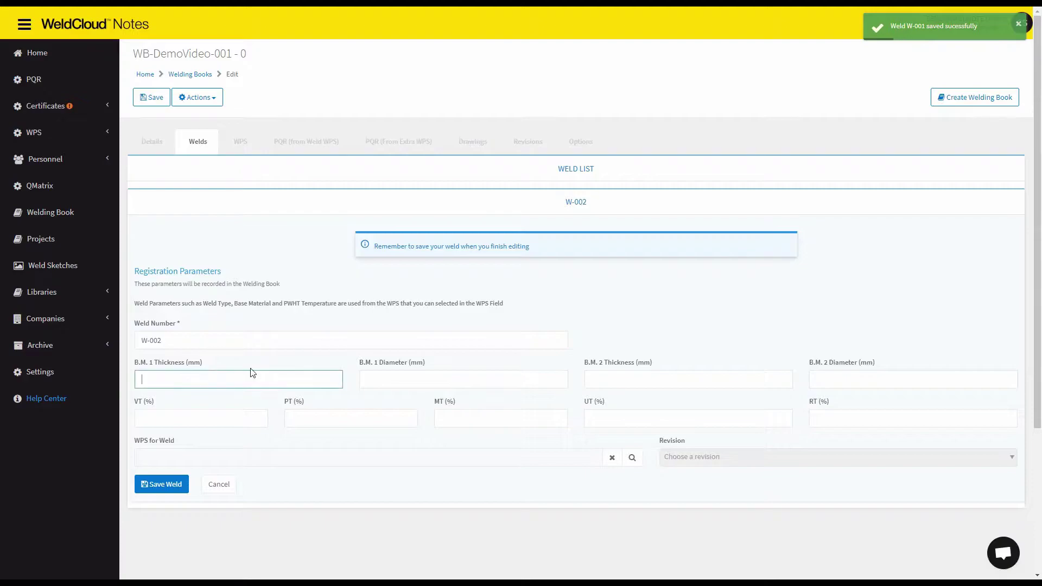
type("12")
key("Tab")
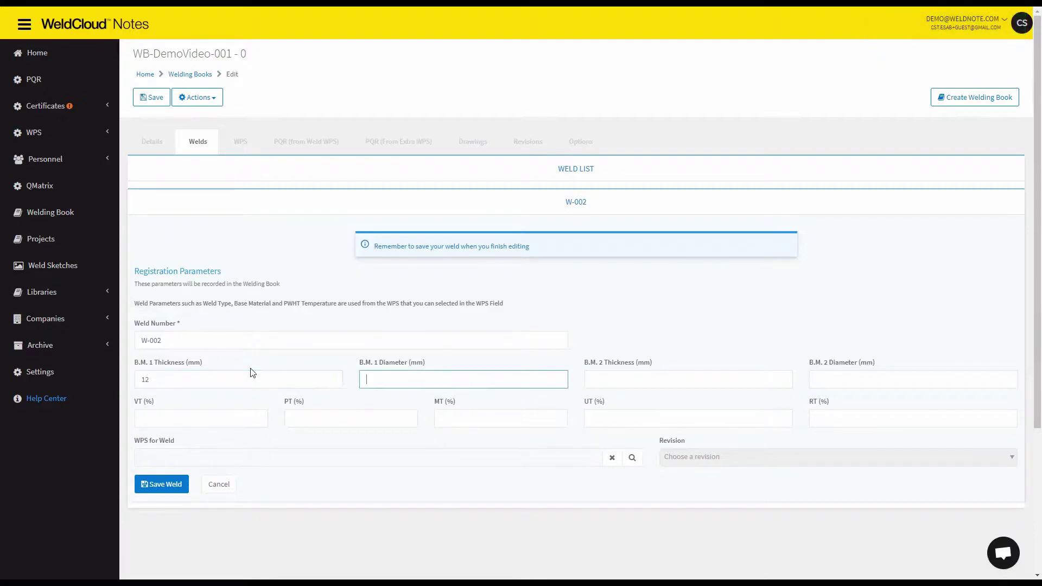
key("Tab")
type("40")
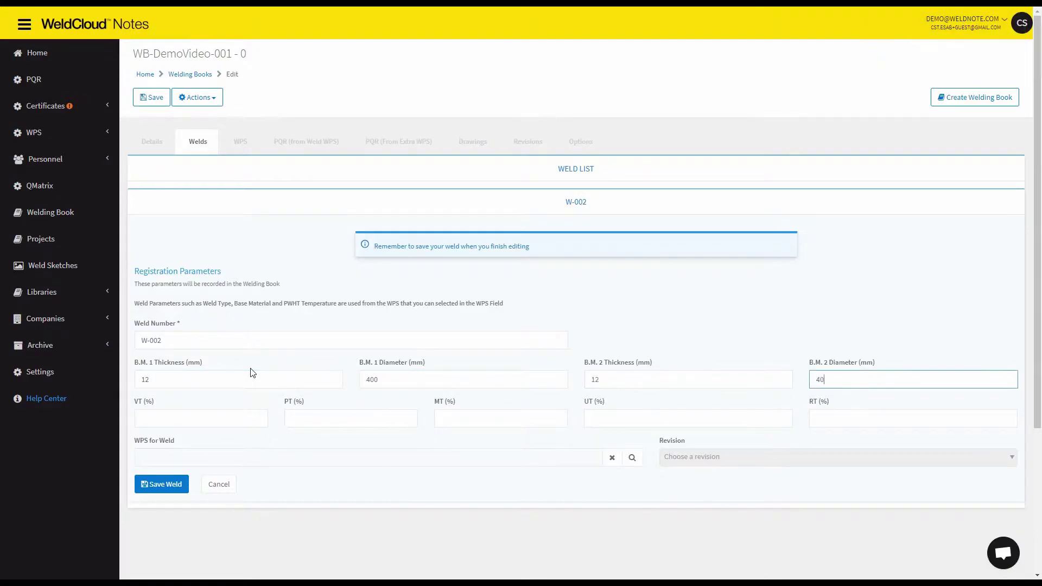
- Set W-002's inspection to VT 100%, PT 50%, MT 25%
left_click(205, 415)
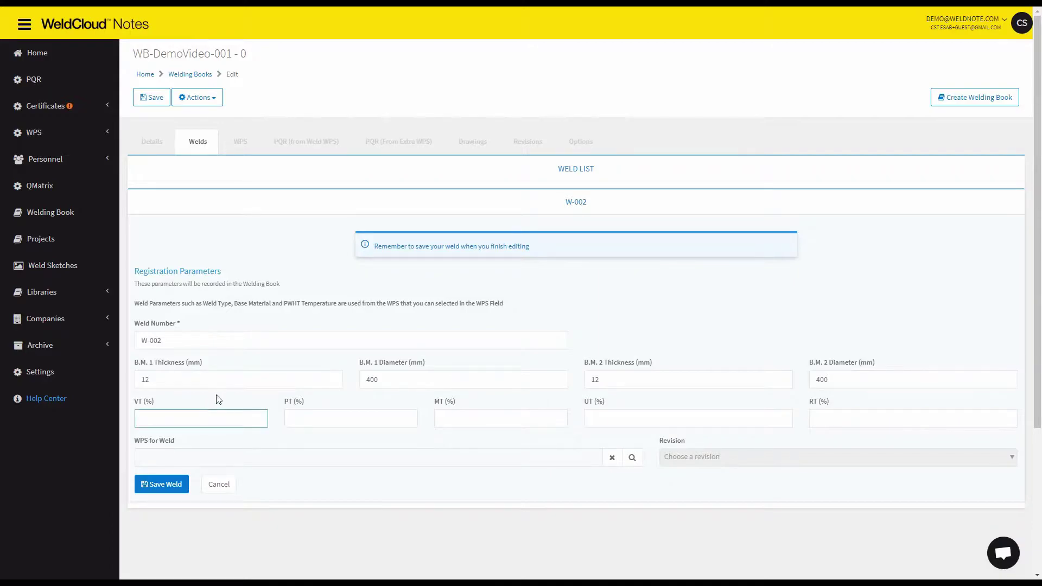
key("Tab")
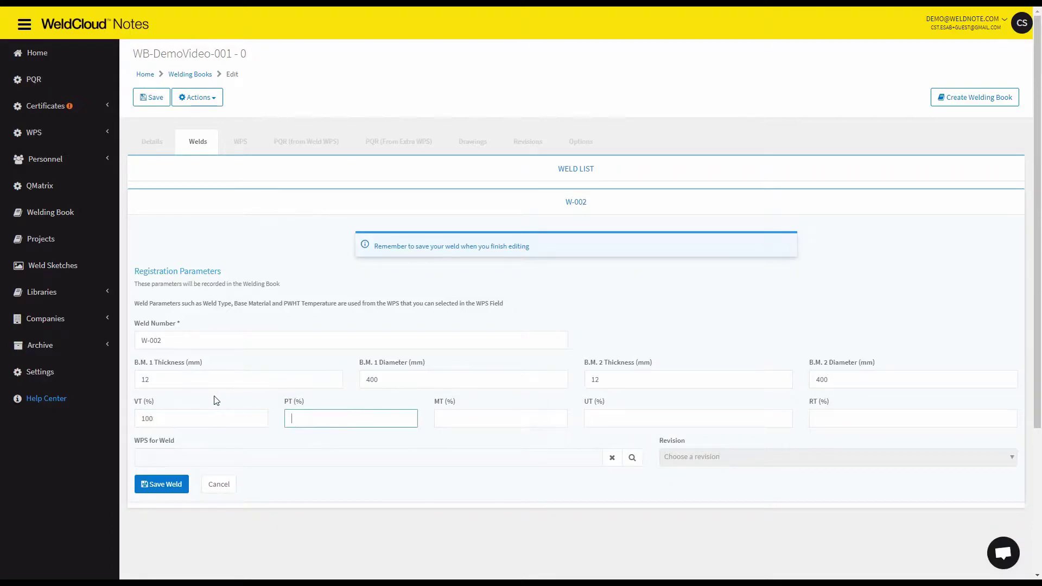
type("50")
key("Tab")
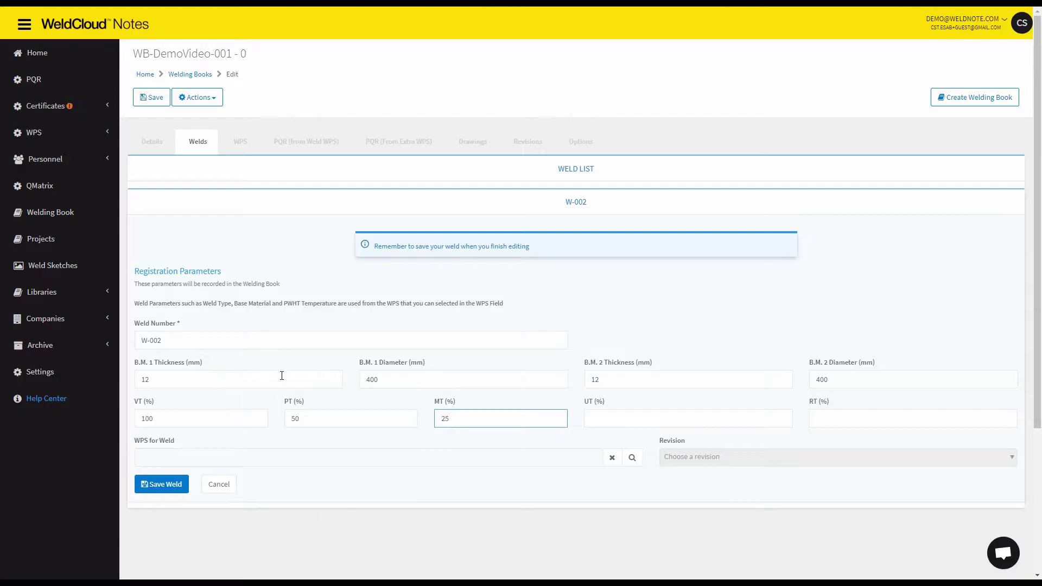
type("25")
- Search WPSs and assign WPS-GTAW-GMAW-1 to weld W-002
scroll(561, 388, "down", 2)
left_click(635, 372)
scroll(284, 341, "down", 3)
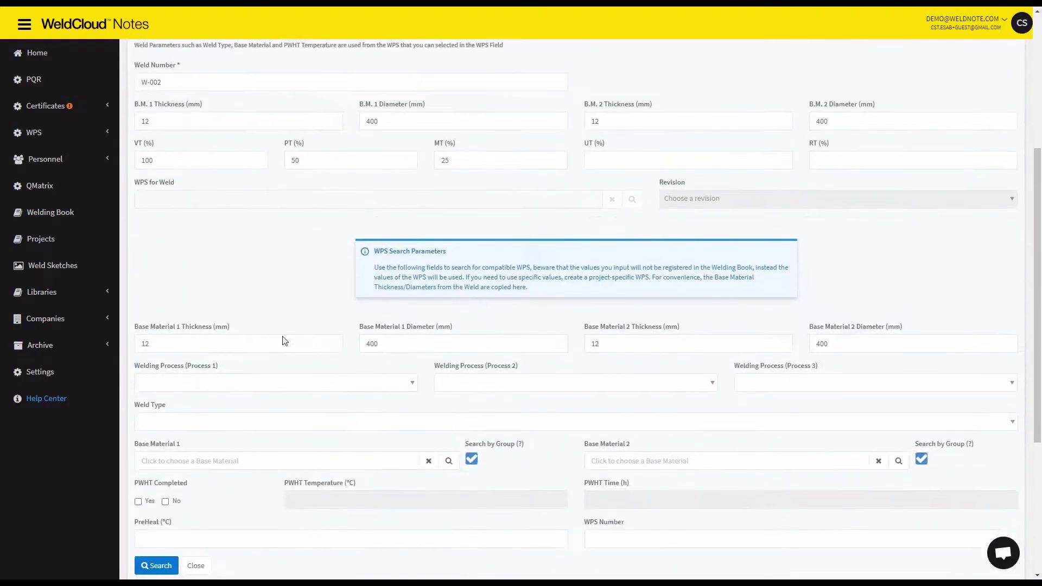
scroll(282, 340, "down", 2)
left_click(156, 479)
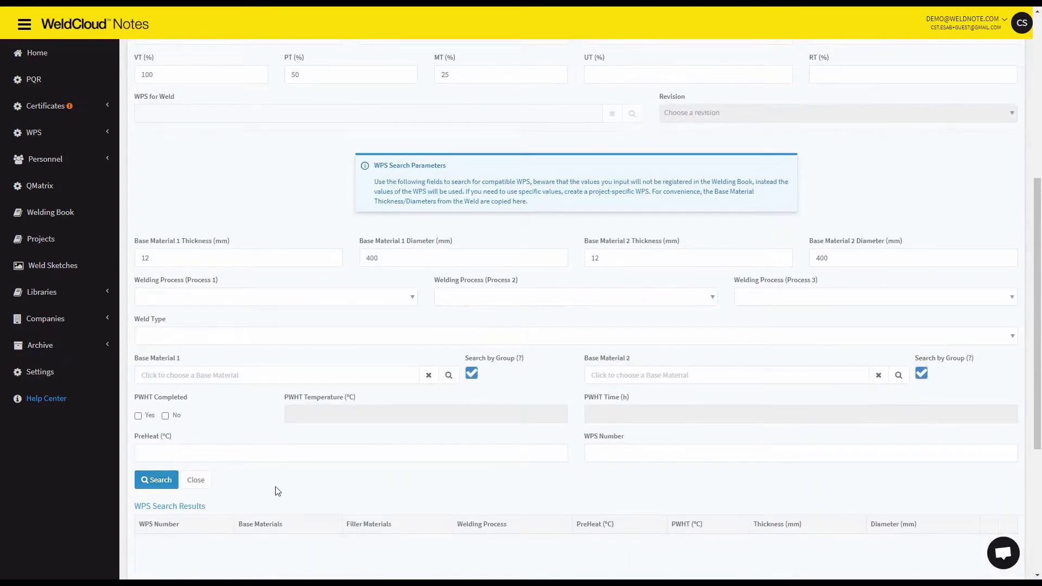
scroll(276, 488, "down", 2)
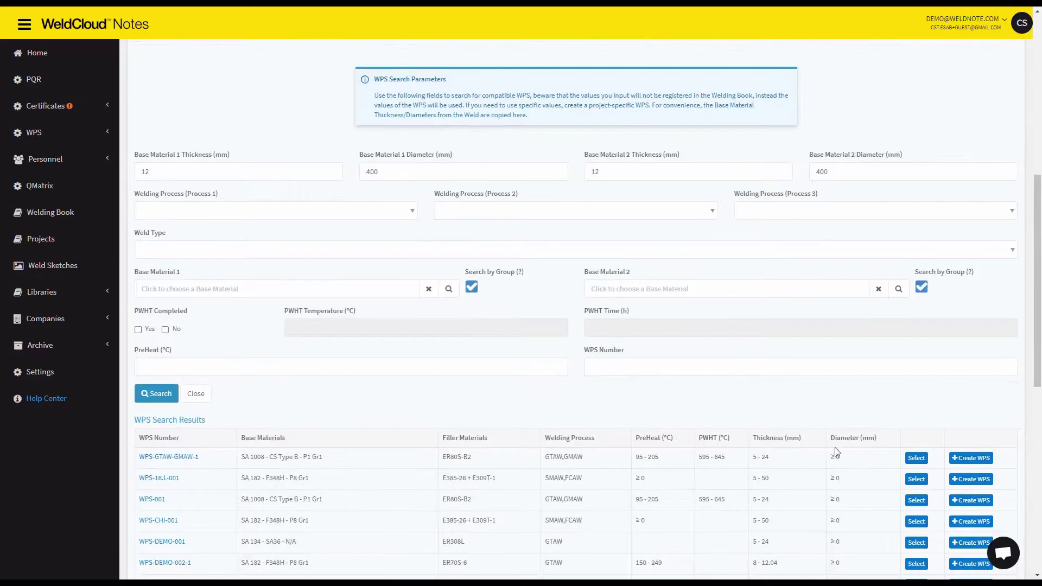
left_click(920, 459)
scroll(597, 347, "up", 4)
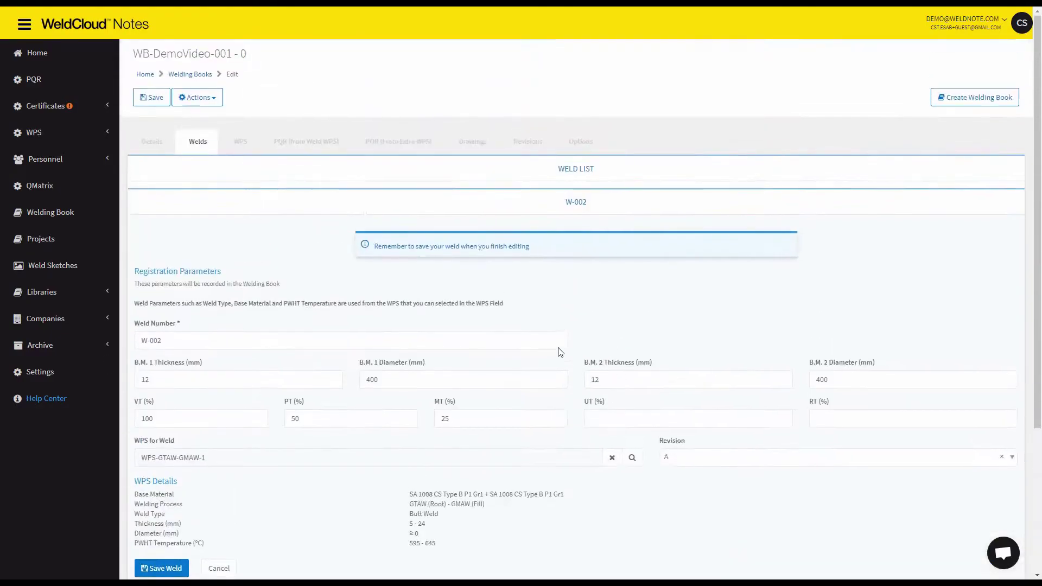
scroll(561, 351, "down", 2)
- Save weld W-002 and the book, then review its WPS list and both PQR lists
left_click(150, 483)
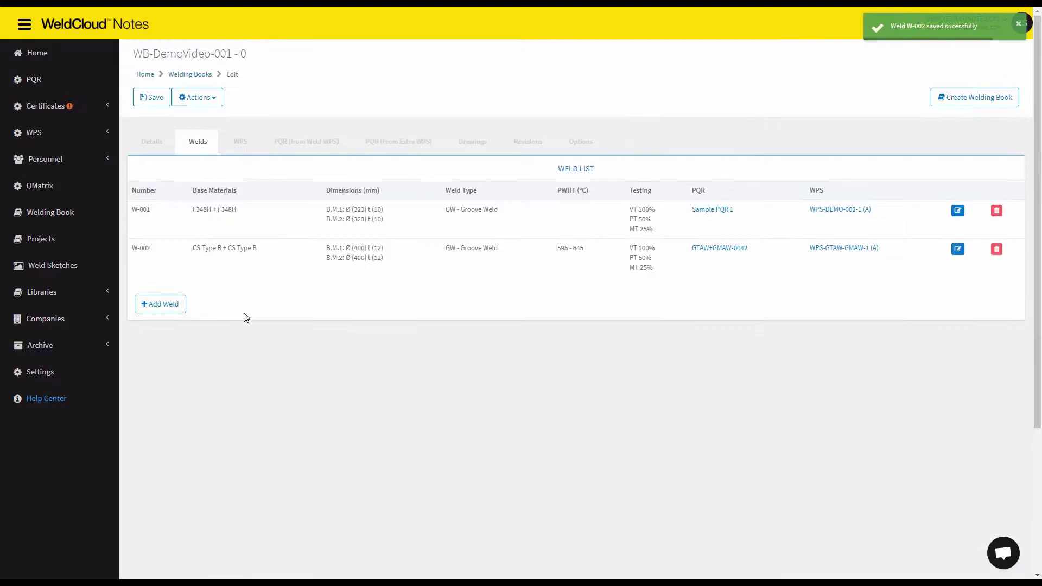
left_click(228, 144)
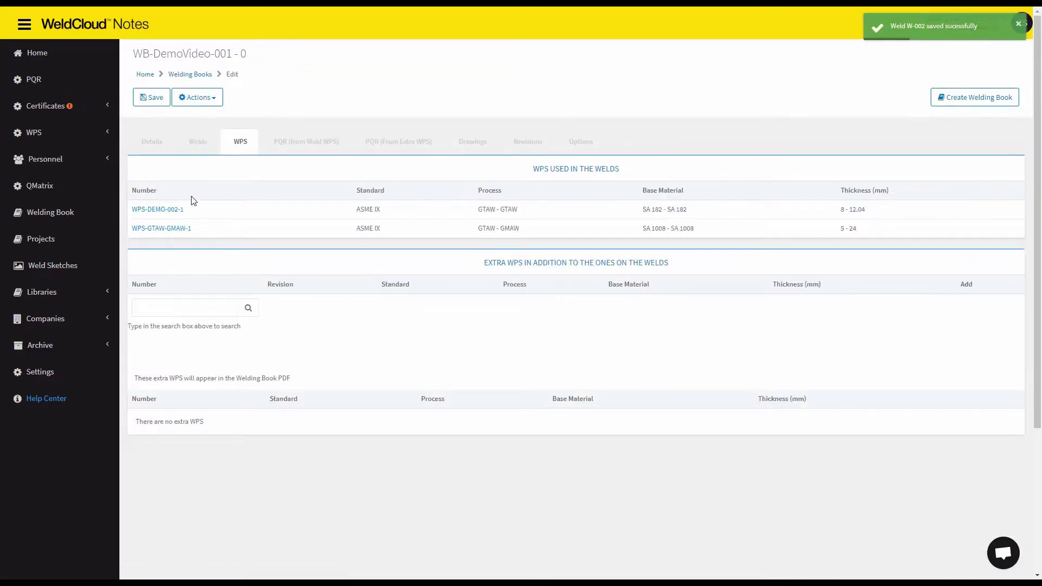
left_click(152, 103)
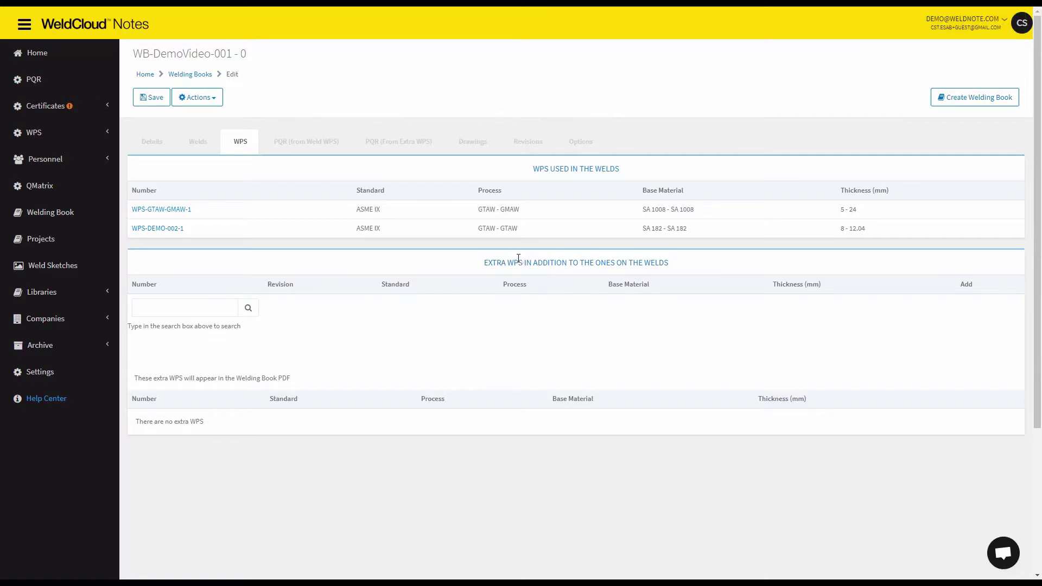
left_click(302, 146)
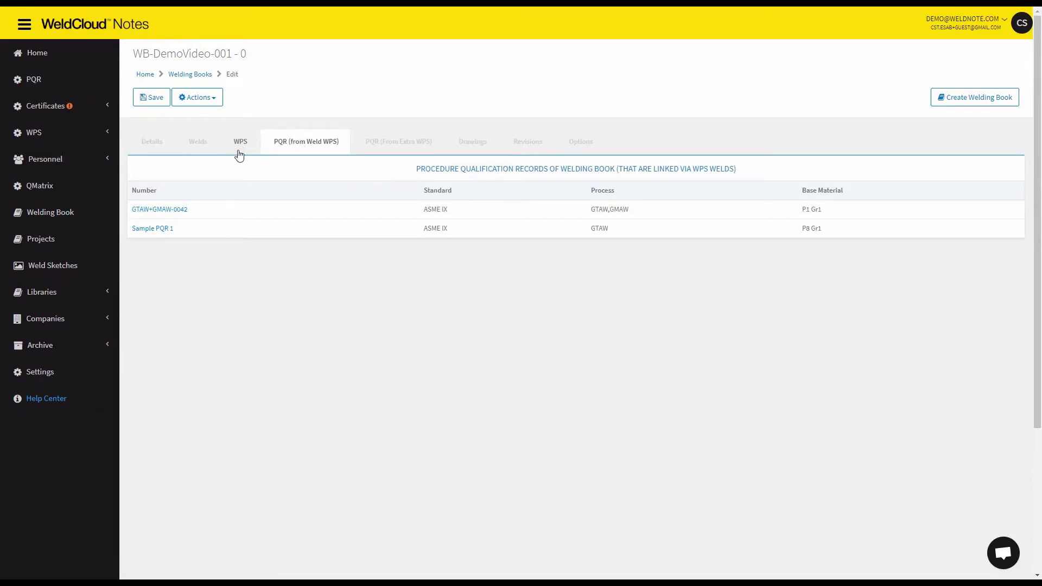
left_click(419, 152)
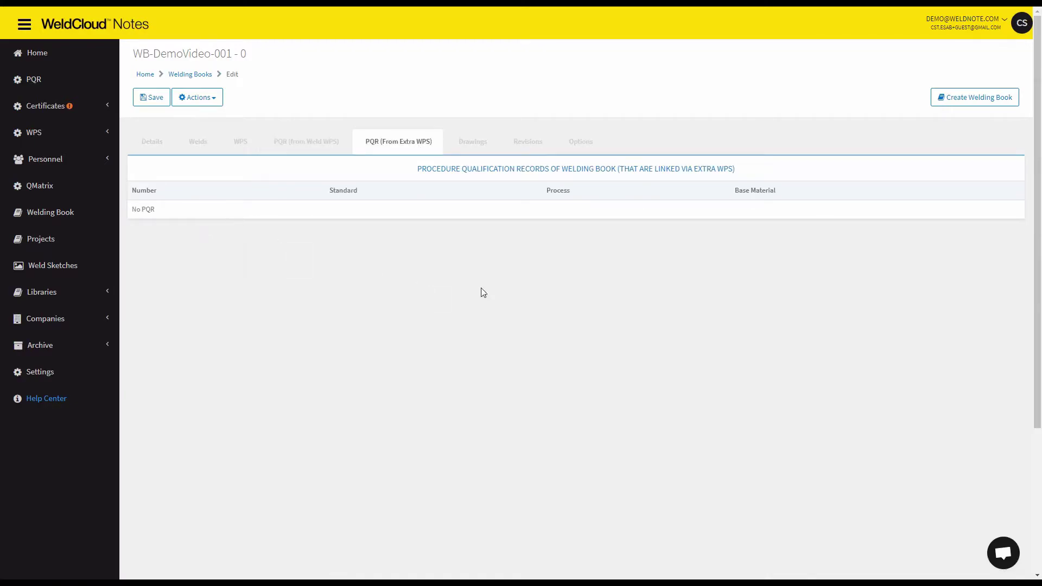
- Add drawing Drawing-DemoVideo-001, revision 1, reference DMV-001, with OriginalDrawing001.pdf, and save it
left_click(469, 144)
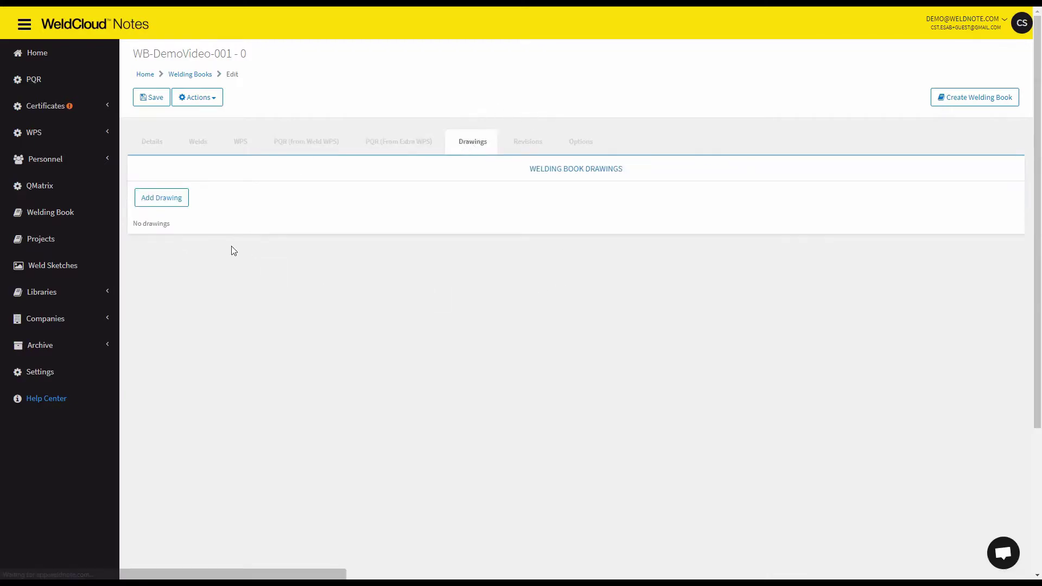
left_click(187, 198)
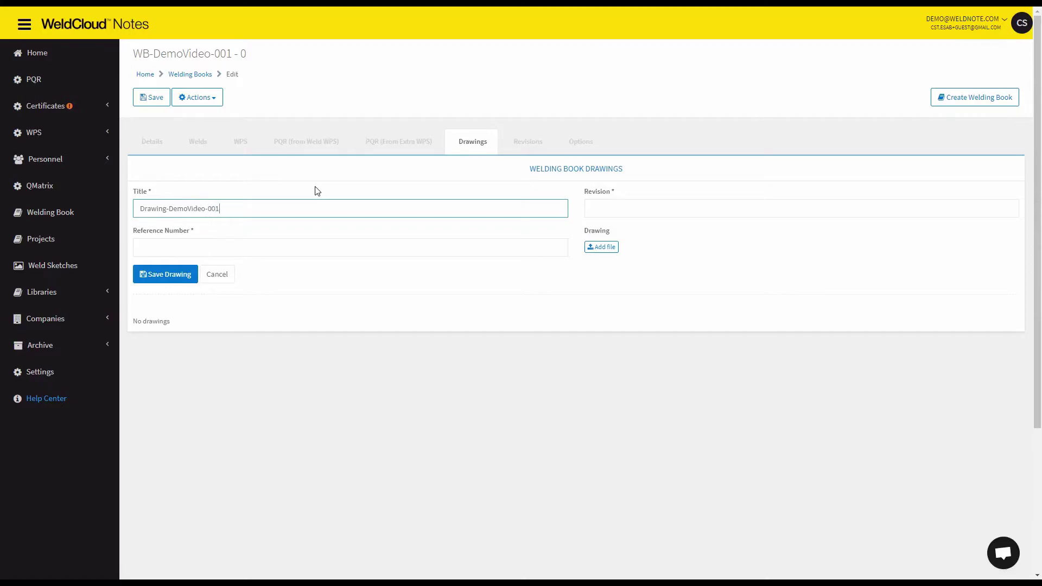
left_click(640, 211)
type("1")
left_click(345, 243)
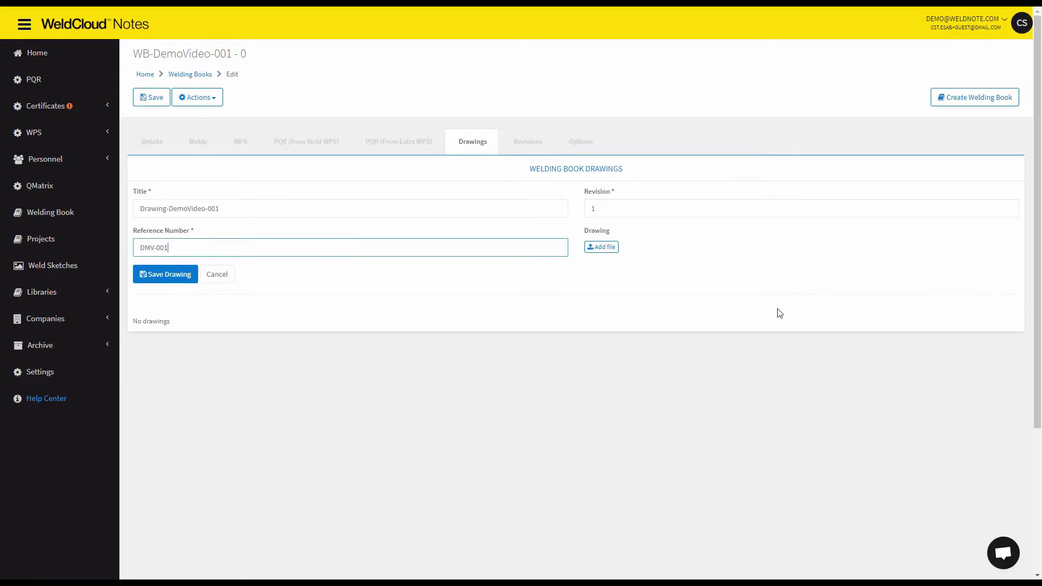
left_click(444, 288)
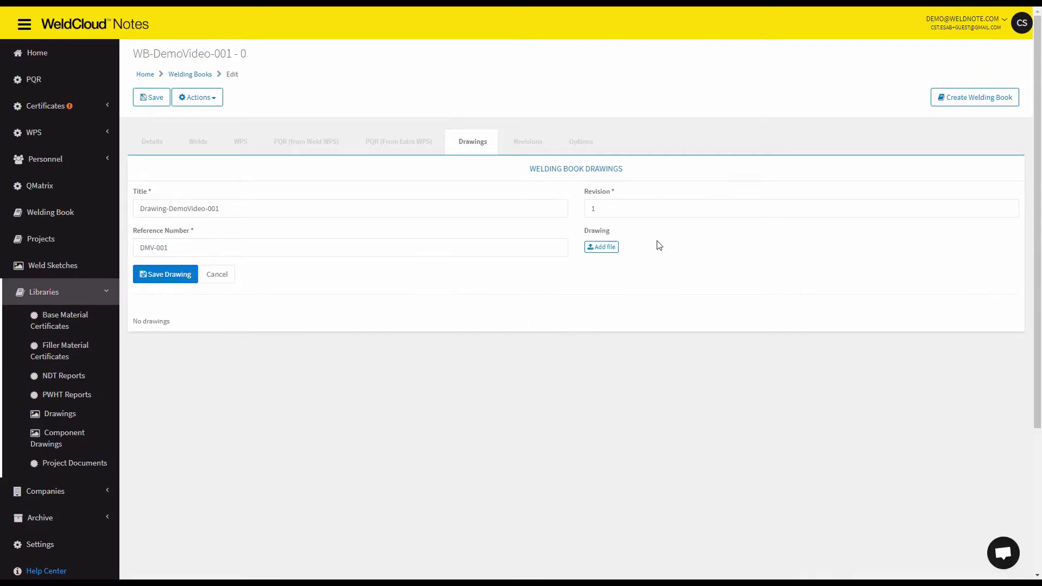
left_click(608, 250)
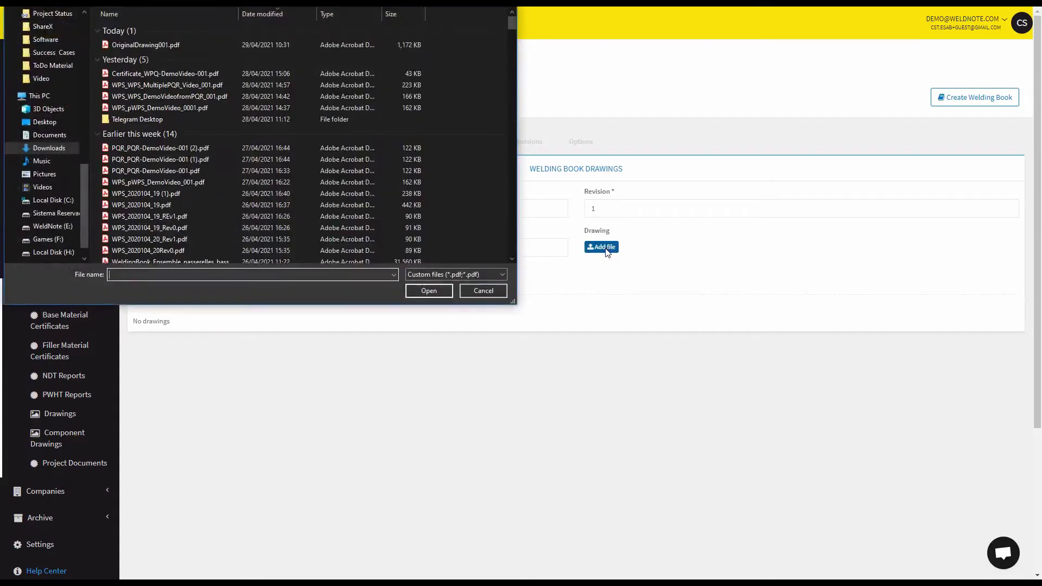
double_click(242, 47)
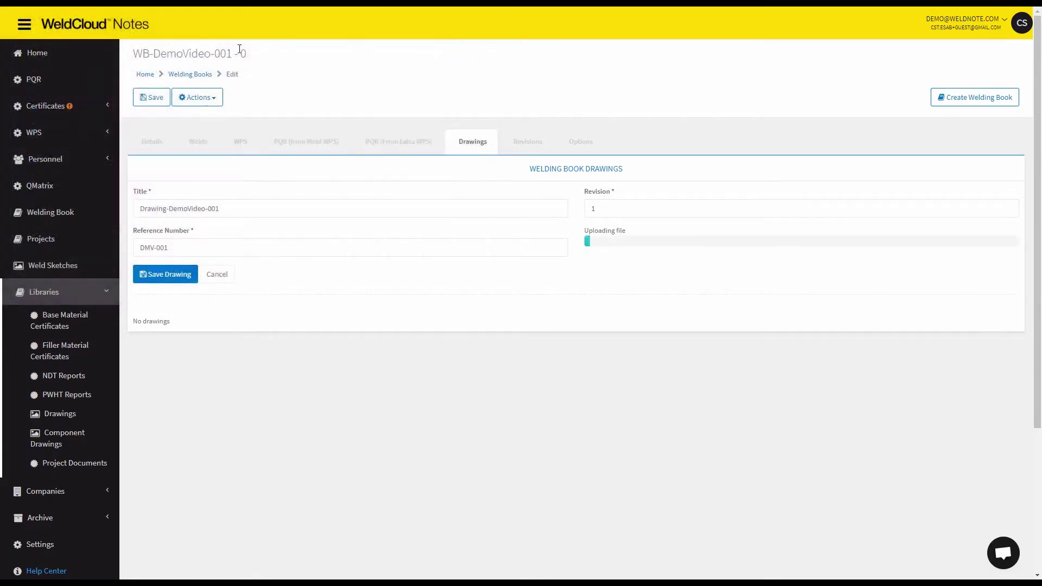
left_click(172, 274)
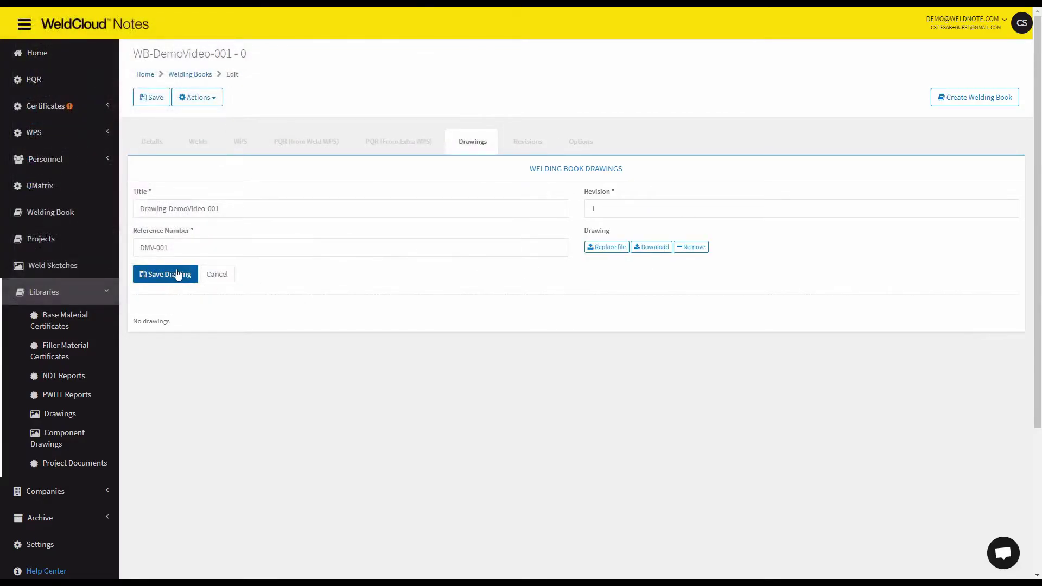
left_click_drag(156, 244, 490, 248)
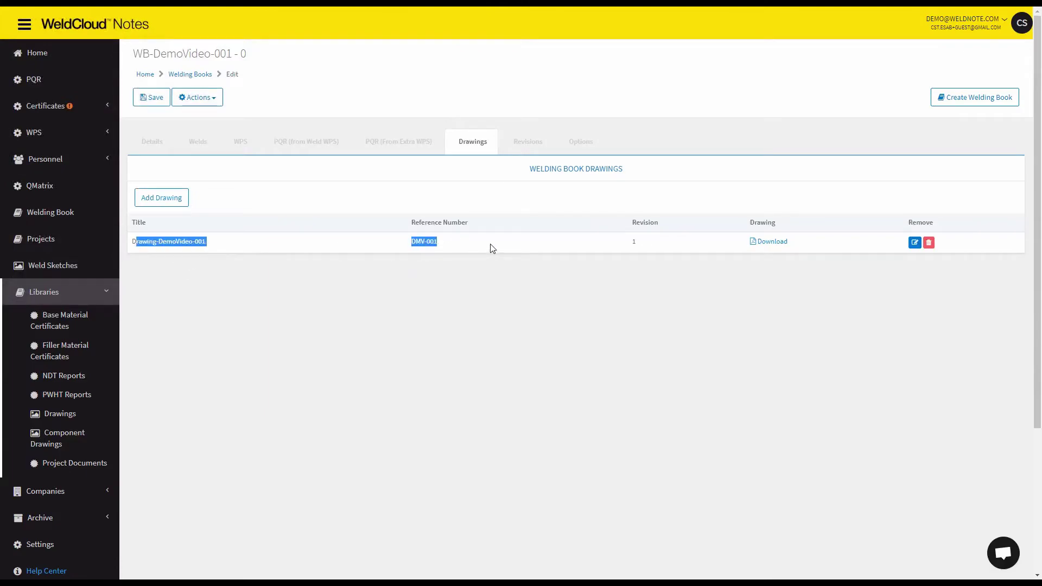
- Review the book's revision details and its PQR-inclusion and uploaded-versus-generated WPS PDF options
left_click(492, 248)
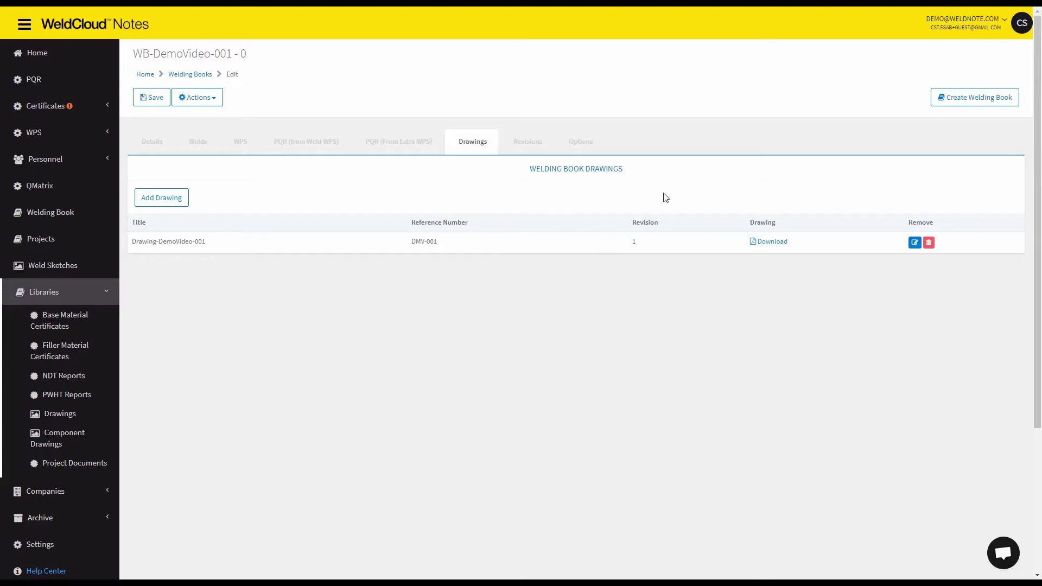
left_click(528, 141)
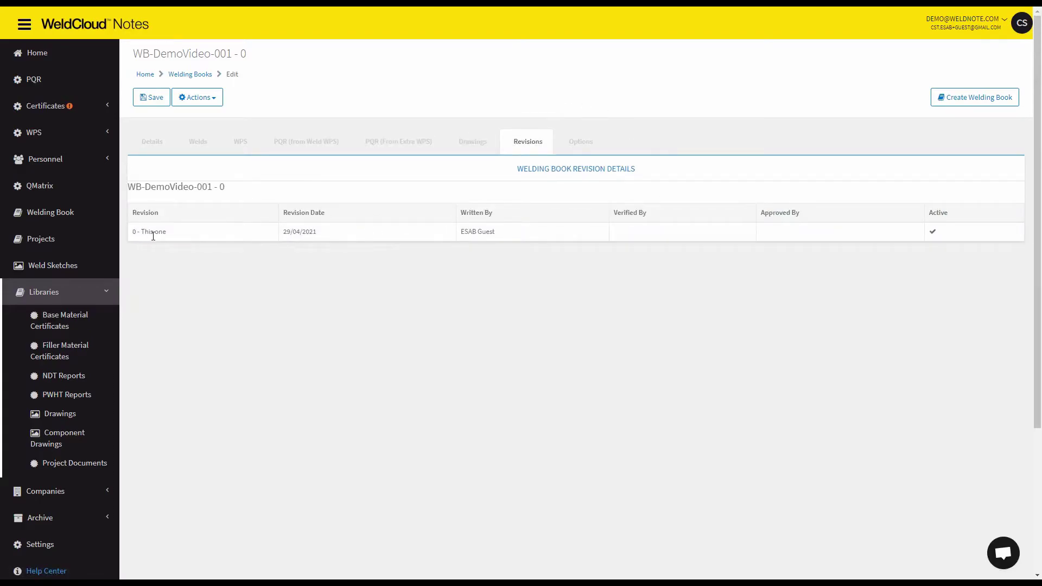
left_click(598, 145)
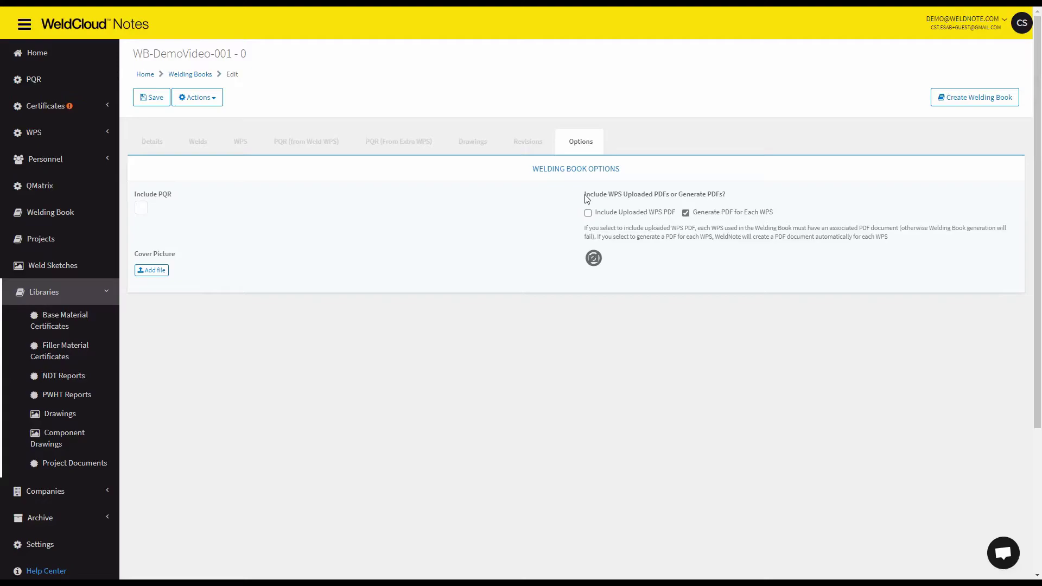
left_click_drag(585, 196, 734, 197)
left_click(733, 197)
- Save WB-DemoVideo-001 and generate its 10-page welding book PDF
left_click(157, 103)
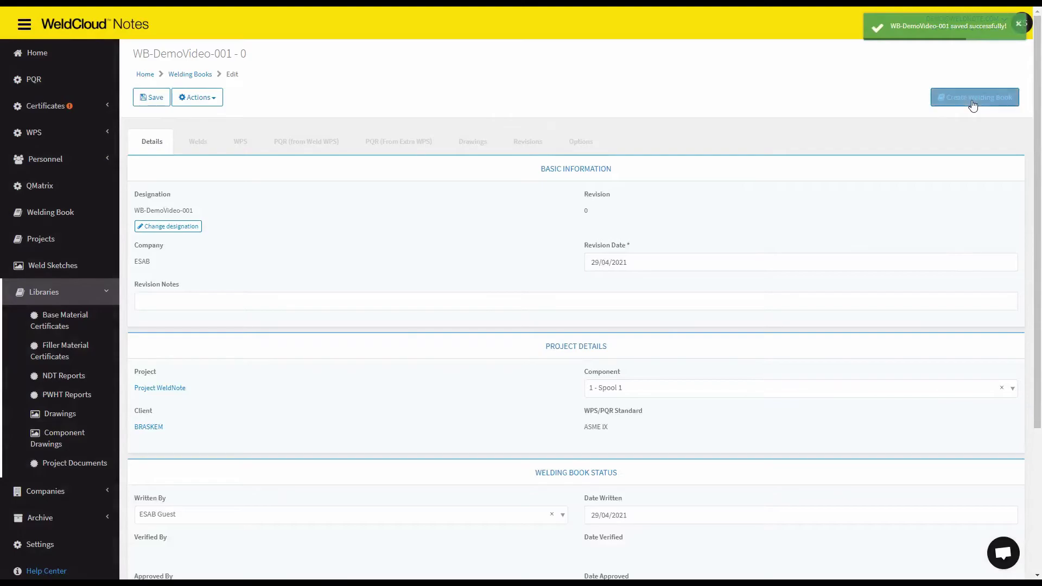
left_click(973, 103)
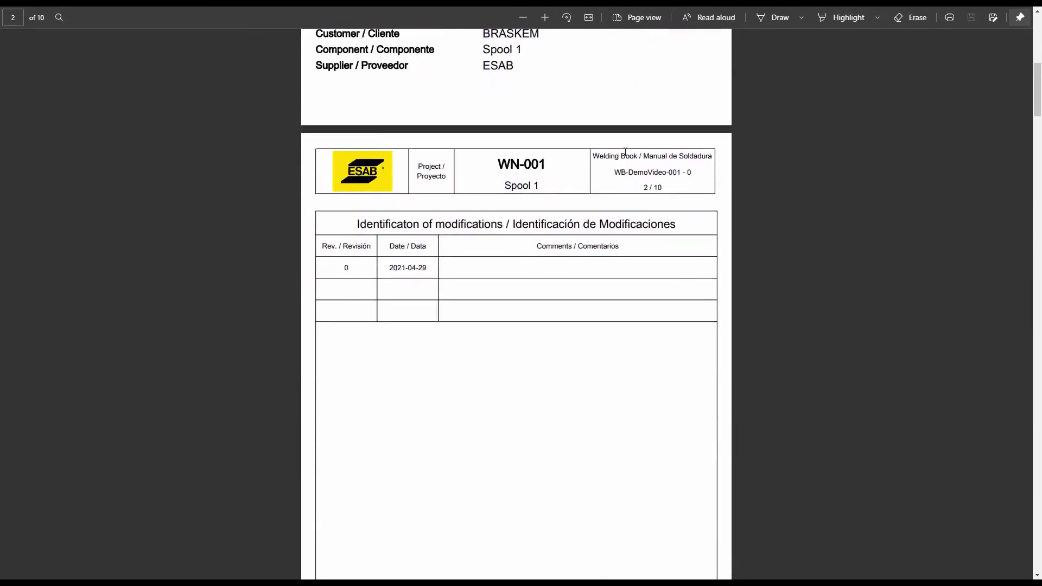
- Scroll down through the 10-page welding book PDF past the weld list and WPS pages
scroll(617, 153, "down", 10)
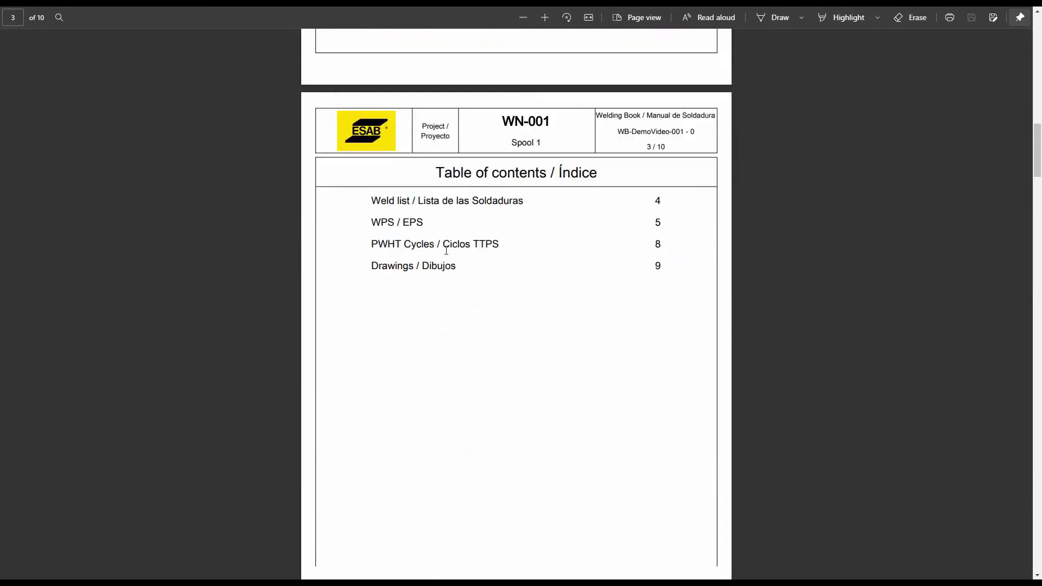
scroll(468, 210, "down", 1)
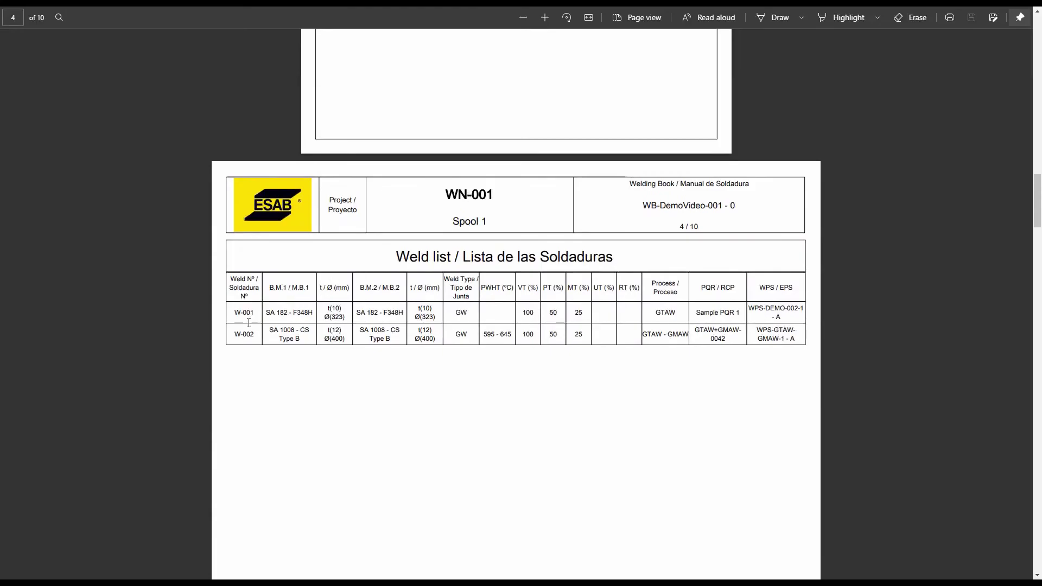
scroll(438, 314, "down", 20)
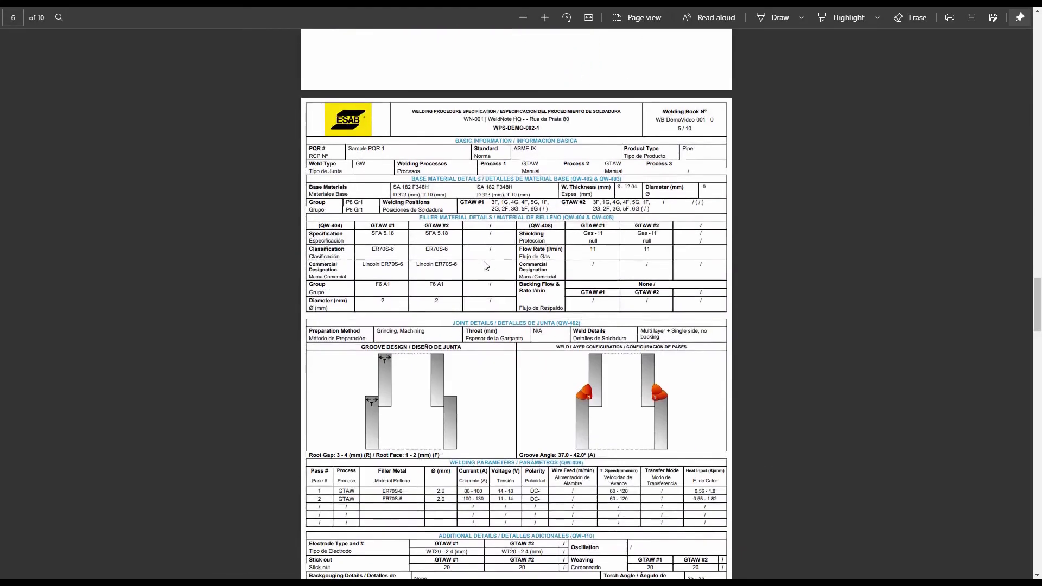
scroll(485, 266, "down", 20)
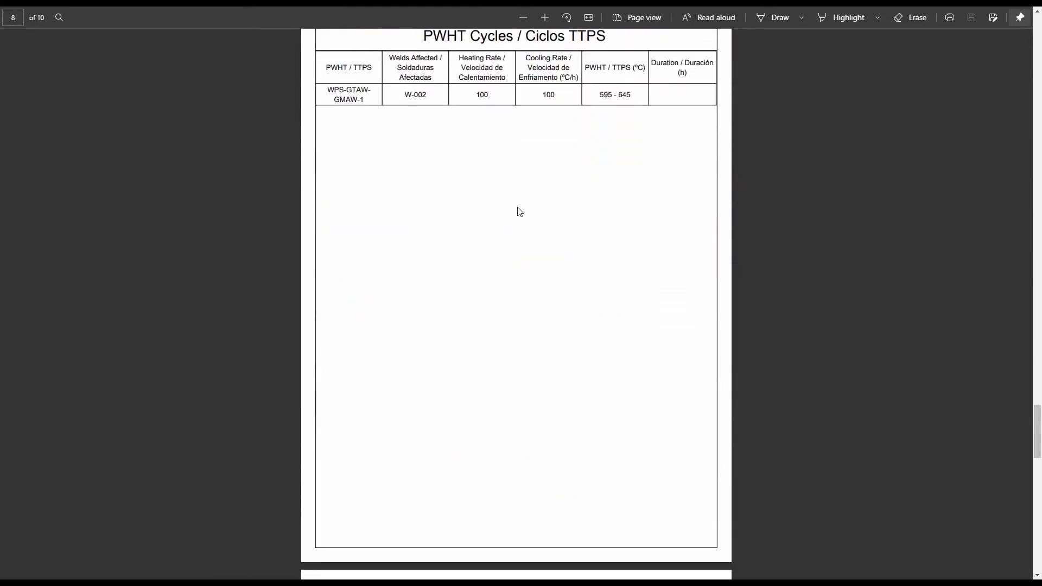
scroll(519, 211, "up", 2)
- Highlight the 'PWHT Cycles / Ciclos TTPS' title and select nearby text on that page
triple_click(427, 123)
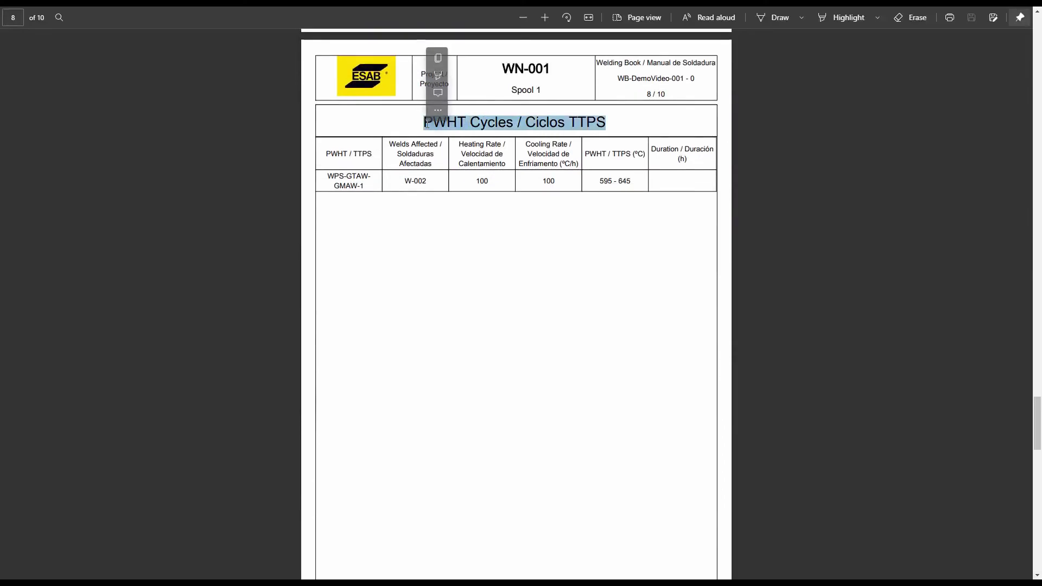
left_click(427, 123)
triple_click(427, 122)
scroll(446, 234, "up", 1)
scroll(446, 234, "up", 2)
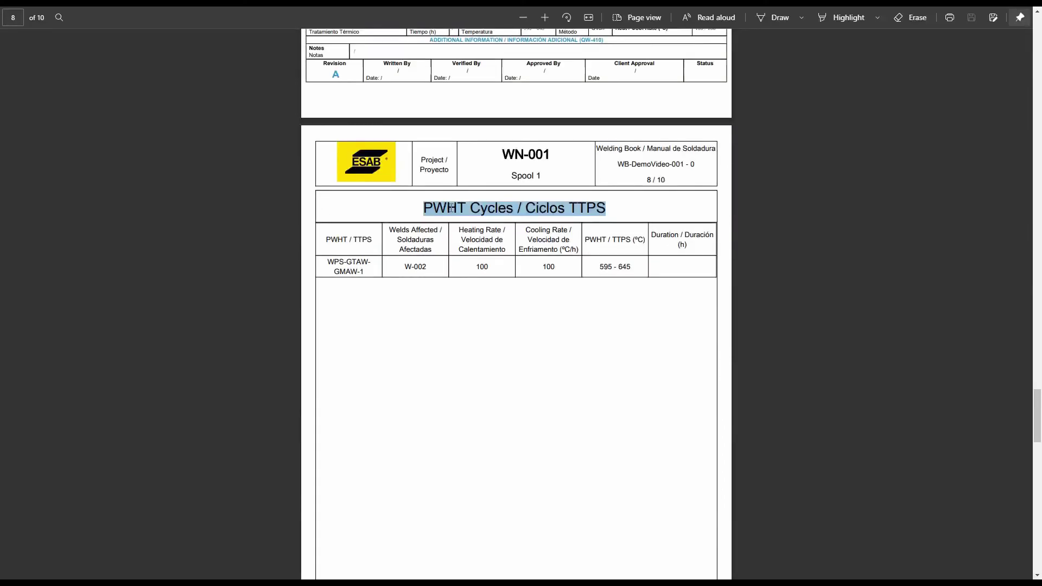
mouse_move(423, 207)
left_mouse_down()
mouse_move(461, 209)
mouse_move(431, 221)
left_mouse_up()
- Highlight the word 'Drawings' on the Spool 1 drawings section cover, page 9
scroll(386, 257, "down", 12)
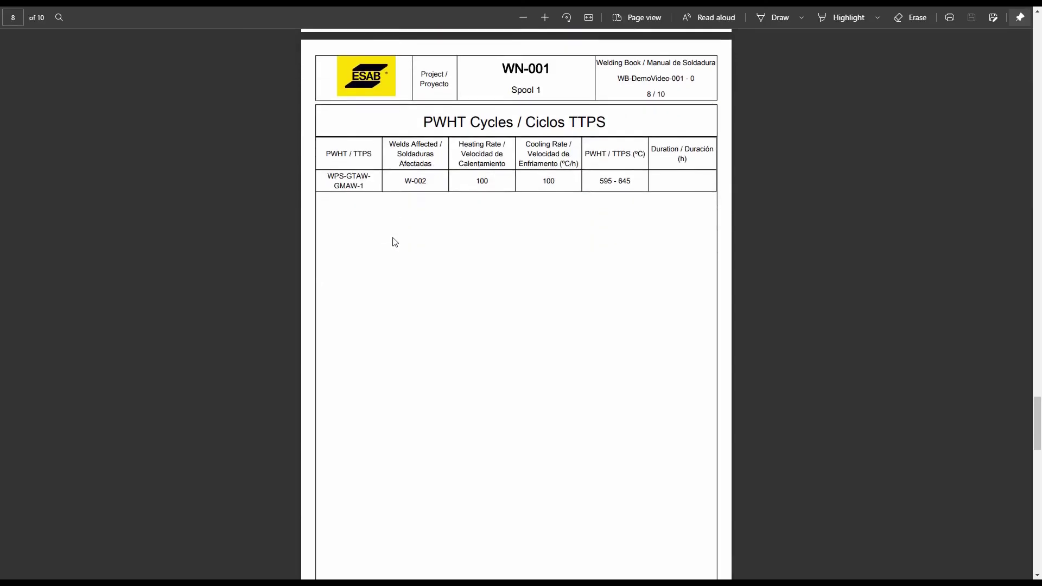
double_click(408, 318)
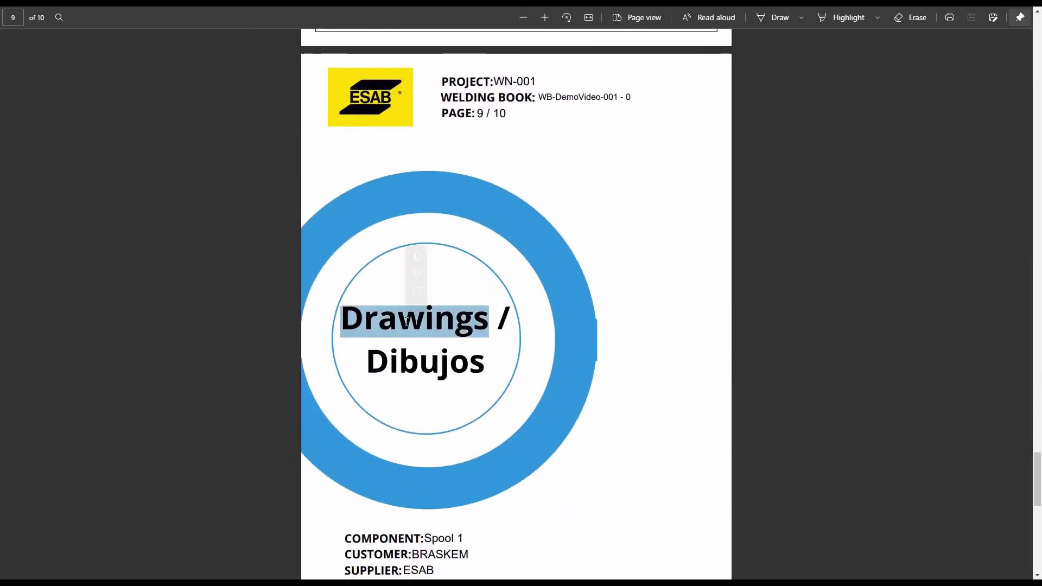
scroll(396, 331, "down", 10)
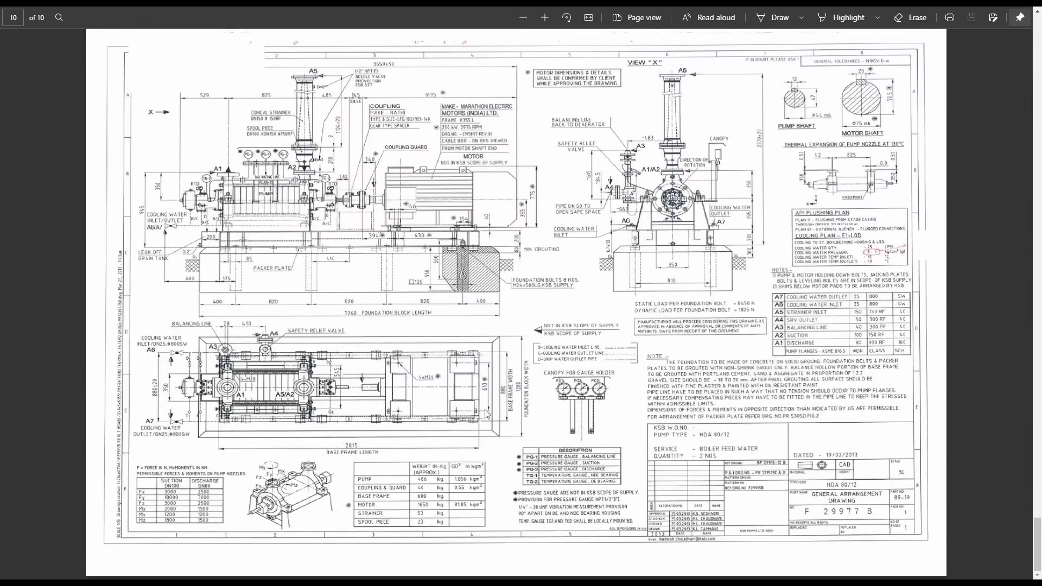
scroll(496, 418, "up", 15)
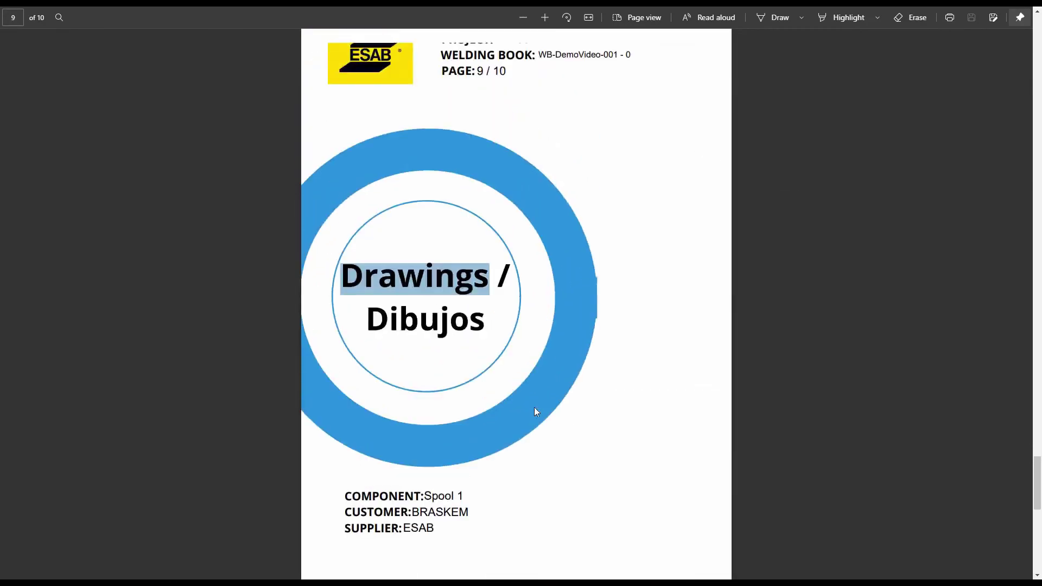